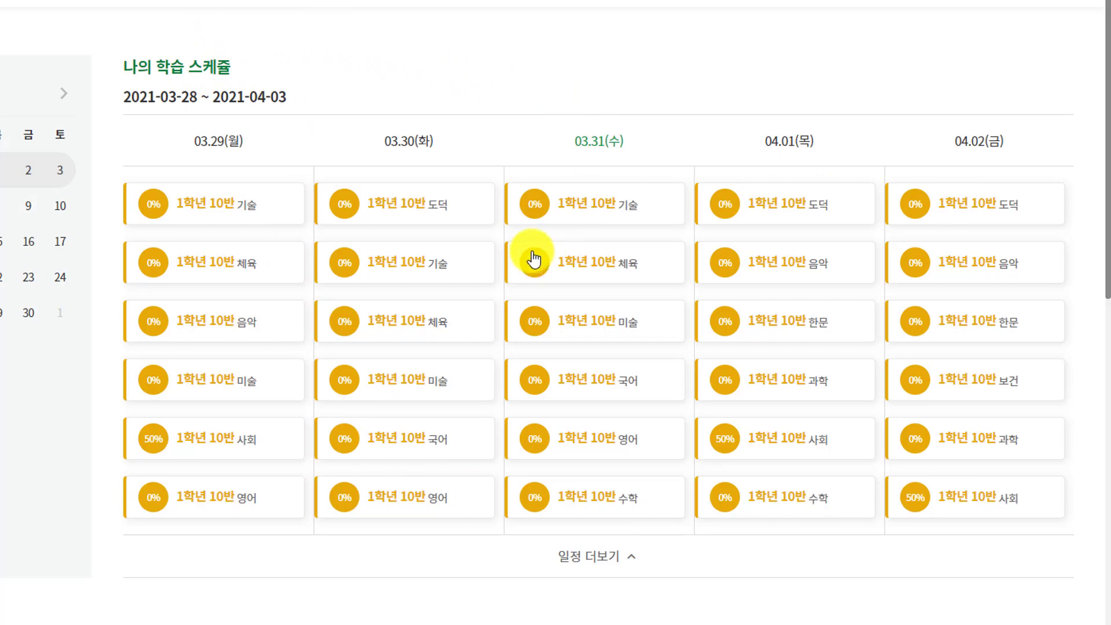
Show the student's schedule for the week containing April 9, and examine the teacher's weekly class timetable
{"action": "left_click", "coordinate": [28, 206]}
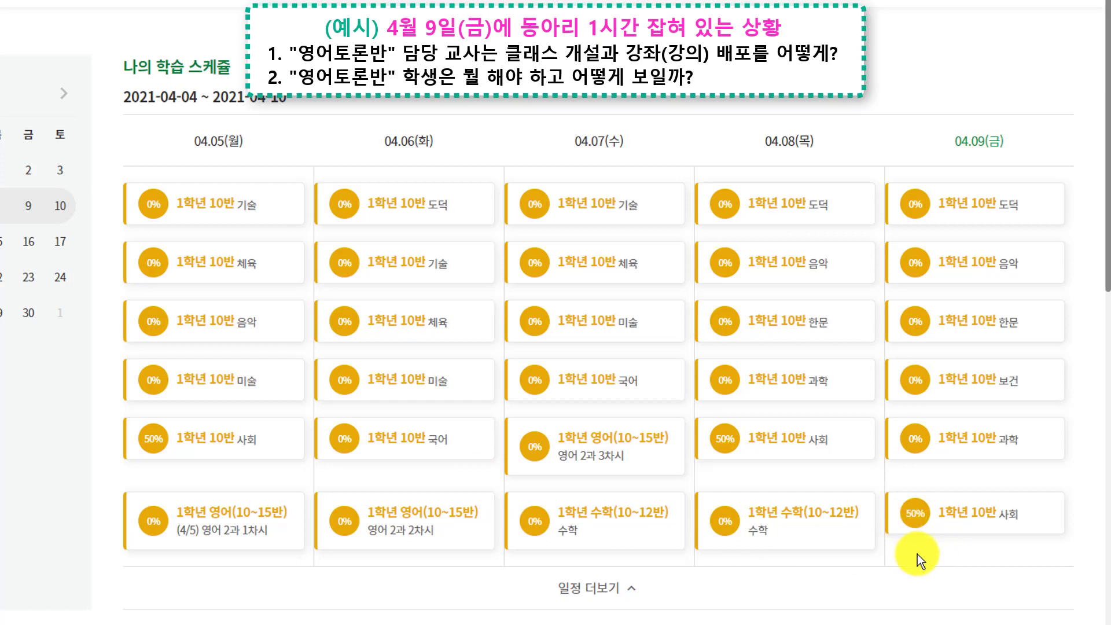
{"action": "left_click_drag", "start_coordinate": [891, 549], "coordinate": [1068, 602]}
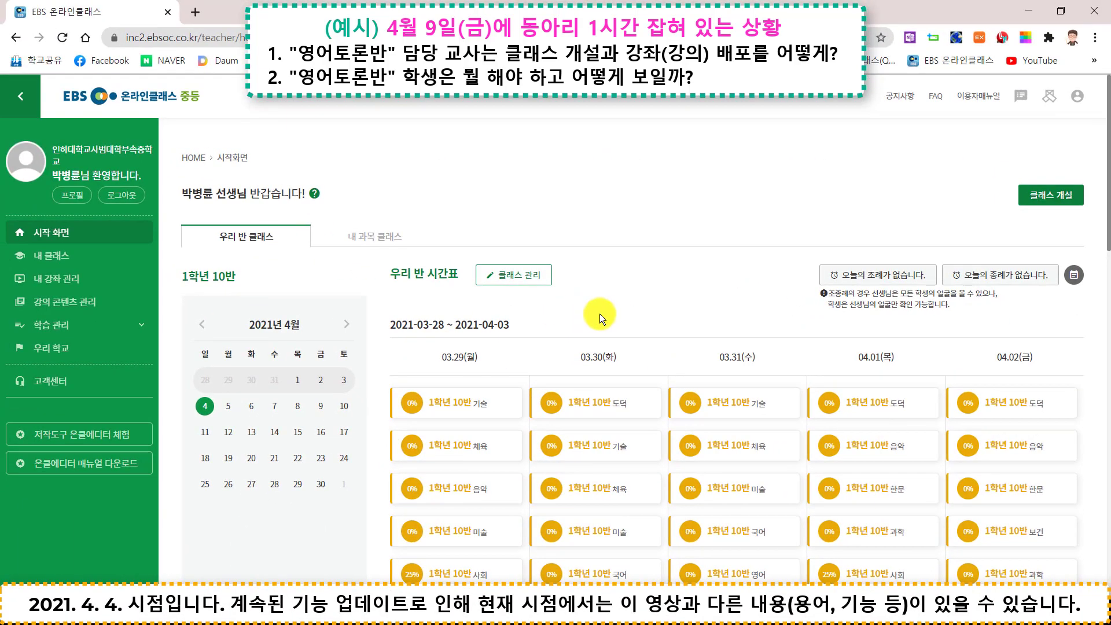
{"action": "scroll", "coordinate": [600, 313], "scroll_direction": "down", "scroll_amount": 2}
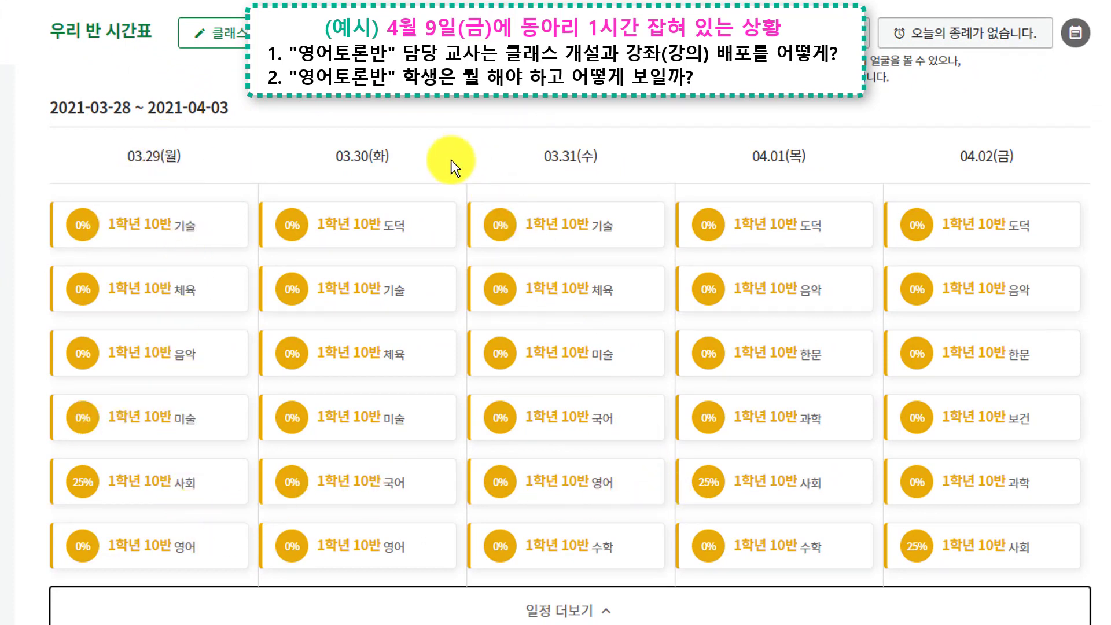
{"action": "scroll", "coordinate": [451, 165], "scroll_direction": "up", "scroll_amount": 4}
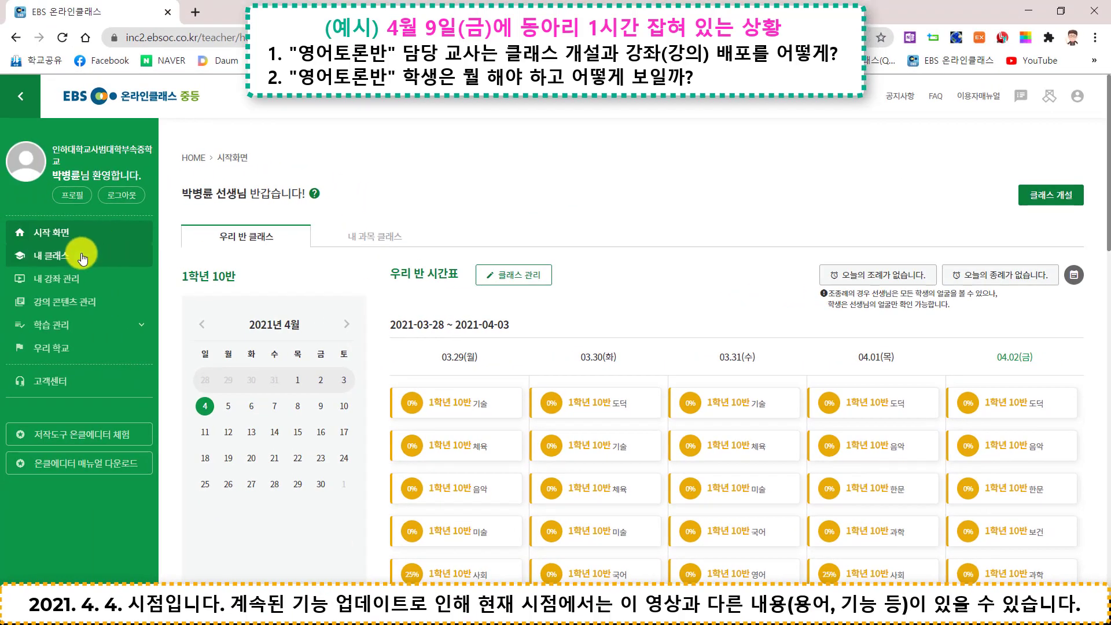
Start opening a new class, acknowledge the class creation guidance, and select 과목 as the class type
{"action": "left_click", "coordinate": [57, 255]}
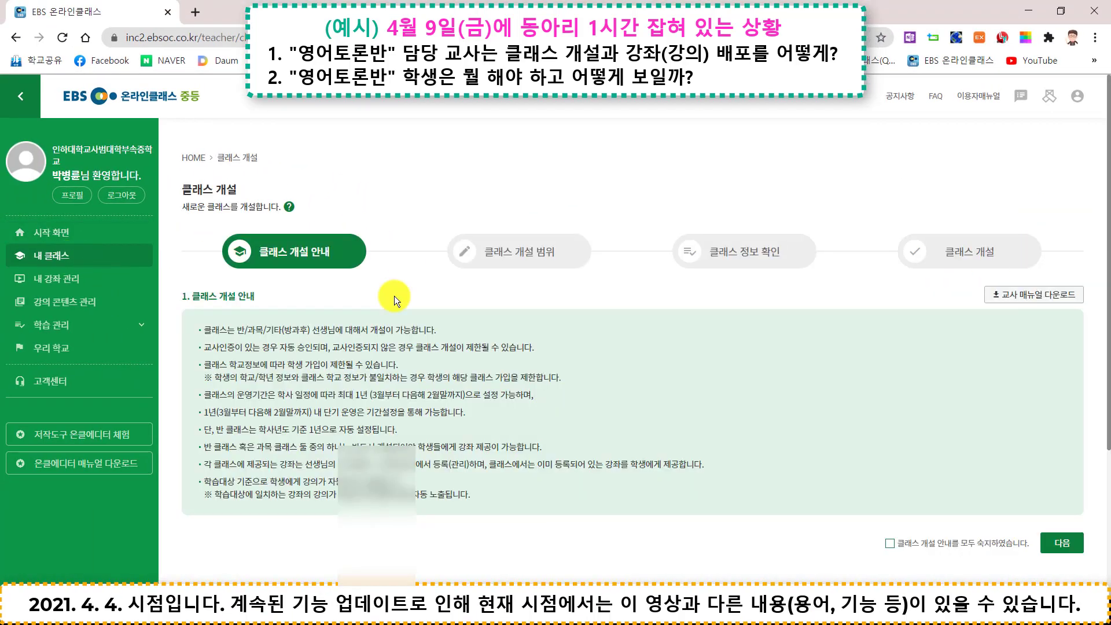
{"action": "left_click", "coordinate": [965, 543]}
{"action": "left_click", "coordinate": [1063, 543]}
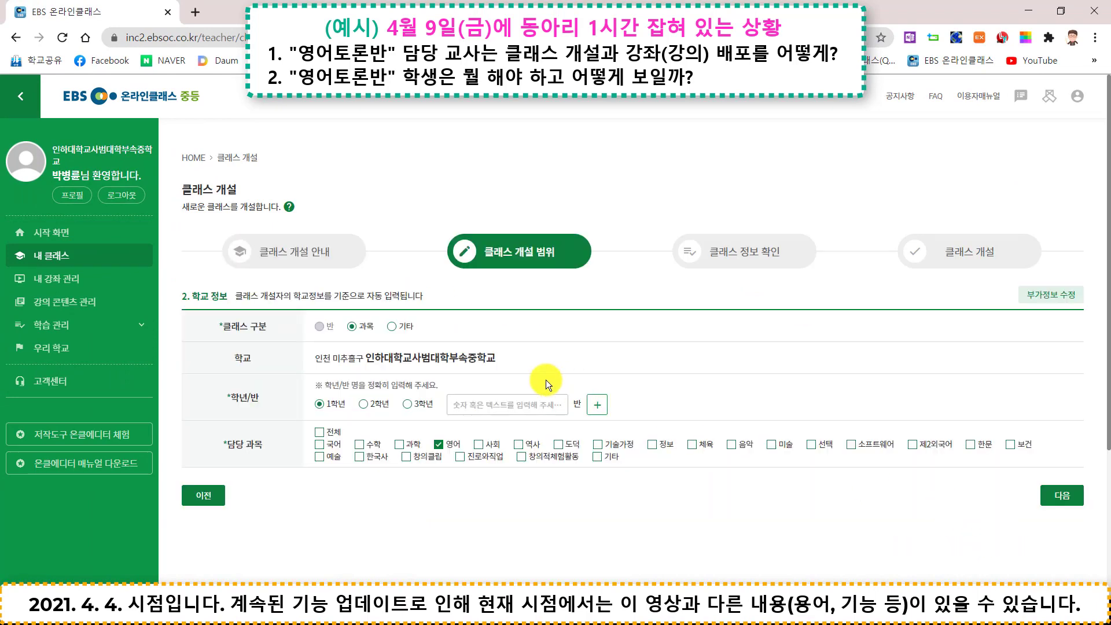
{"action": "left_click", "coordinate": [406, 333]}
{"action": "left_click", "coordinate": [366, 332]}
Compare the homeroom and subject class views on the start screen, and display the 영어토론반 subject class
{"action": "left_click", "coordinate": [55, 238]}
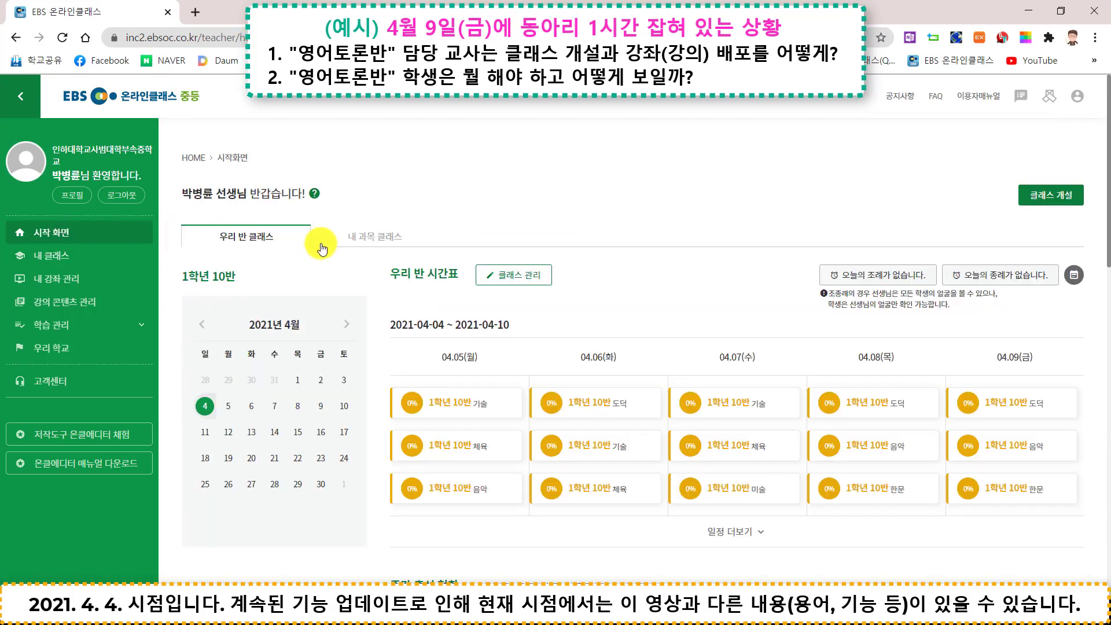
{"action": "left_click", "coordinate": [366, 242]}
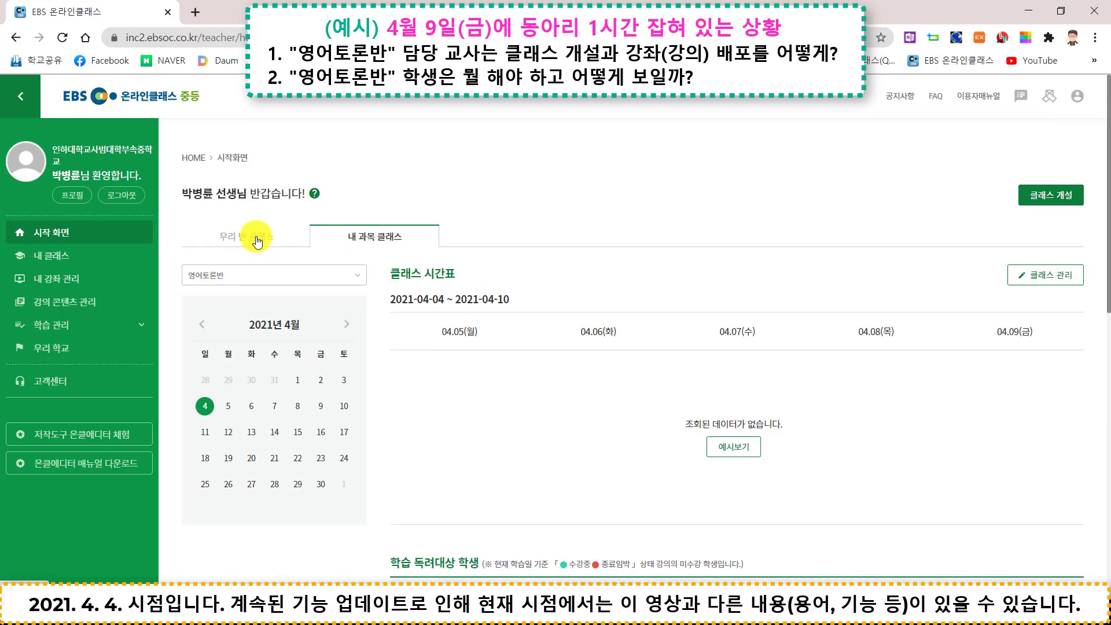
{"action": "left_click", "coordinate": [267, 238]}
{"action": "left_click", "coordinate": [364, 246]}
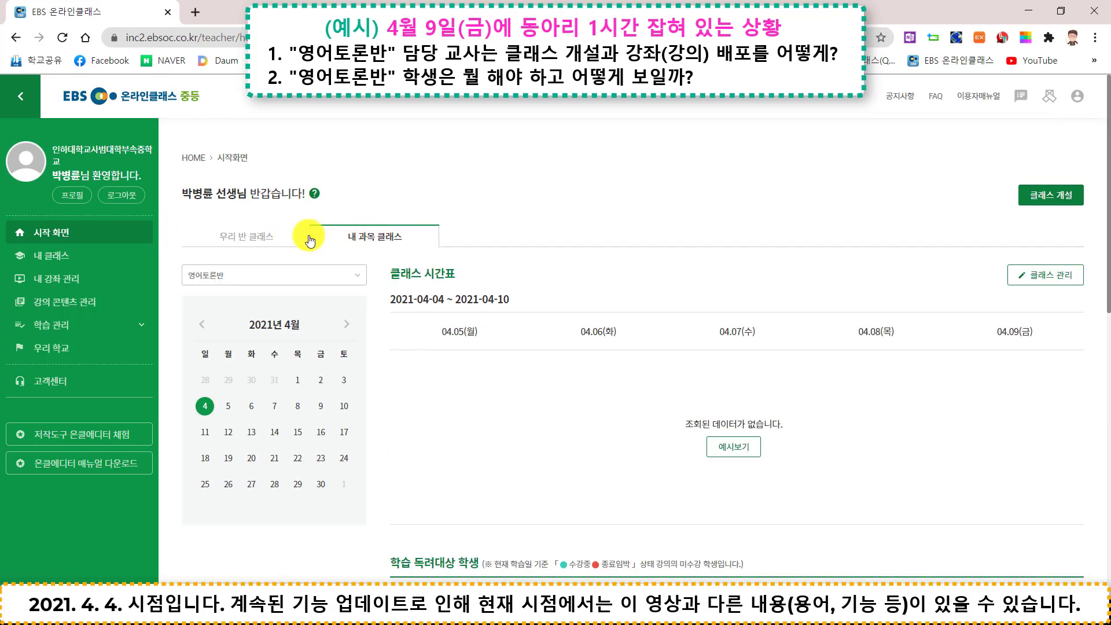
{"action": "left_click", "coordinate": [353, 276]}
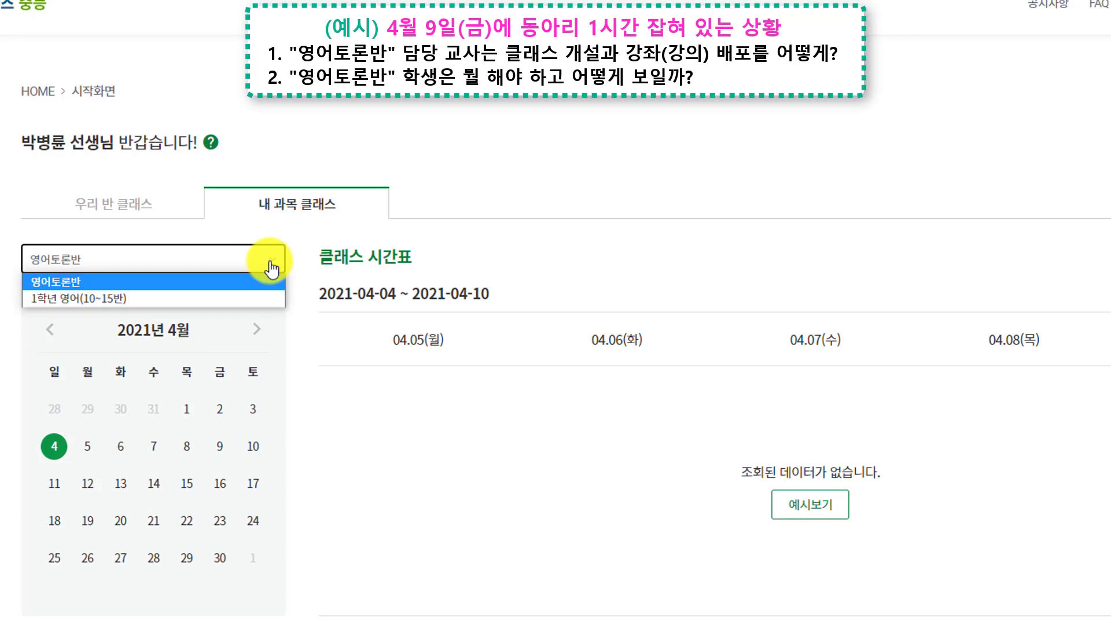
{"action": "left_click", "coordinate": [101, 283]}
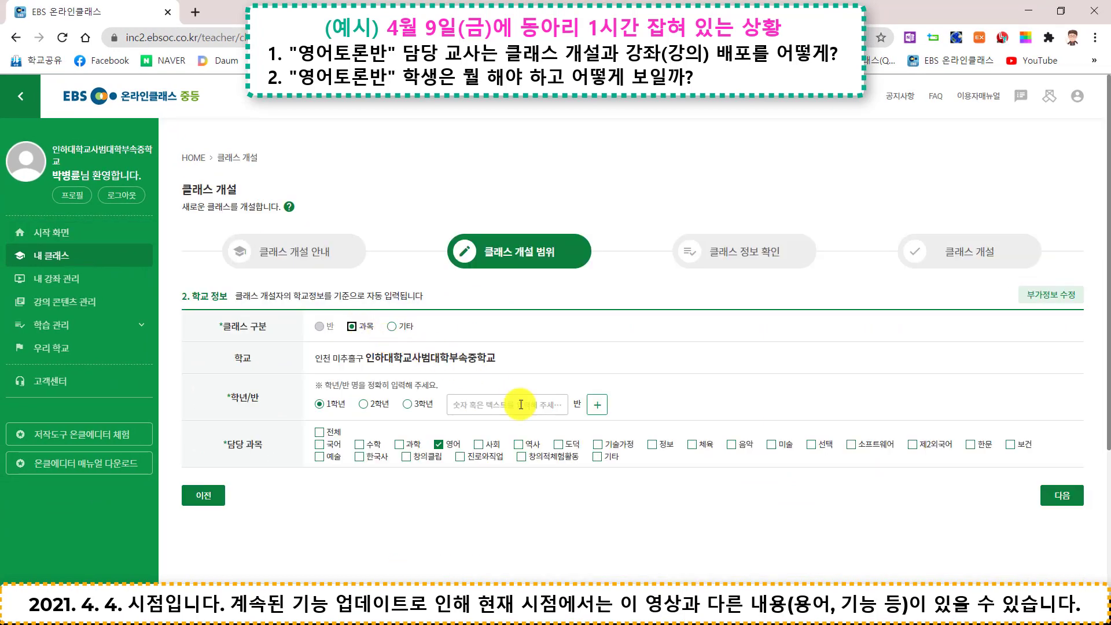
In the class creation form, enter 영어토론 as the 1학년 class and add two rows for 2학년 and 3학년
{"action": "left_click", "coordinate": [525, 410]}
{"action": "type", "text": "영어토론"}
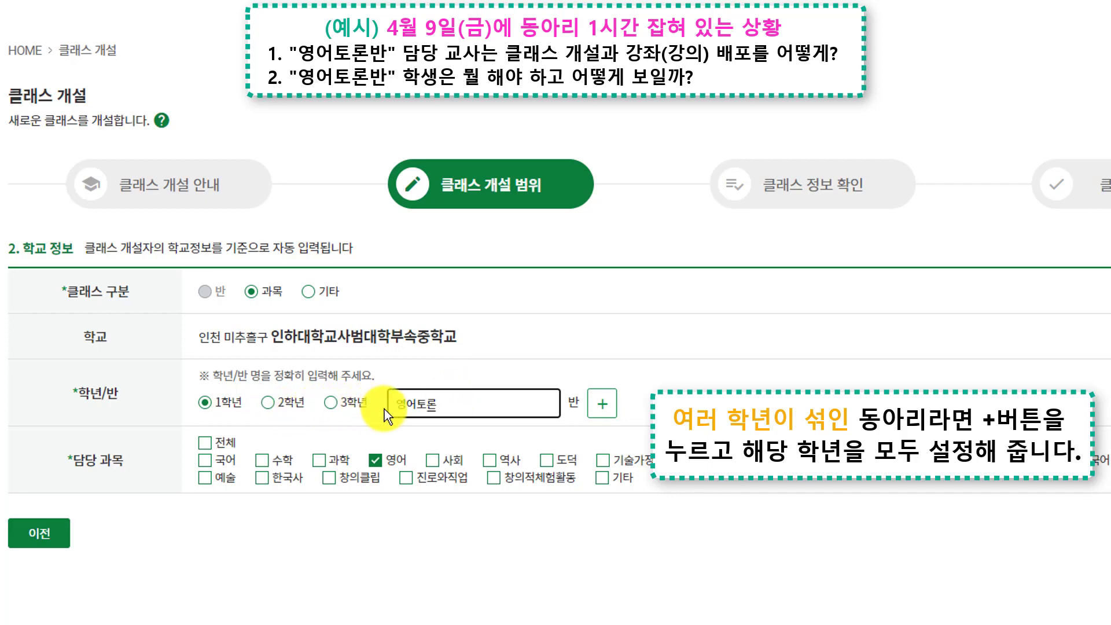
{"action": "left_click", "coordinate": [602, 404]}
{"action": "left_click", "coordinate": [602, 403]}
{"action": "left_click", "coordinate": [331, 462]}
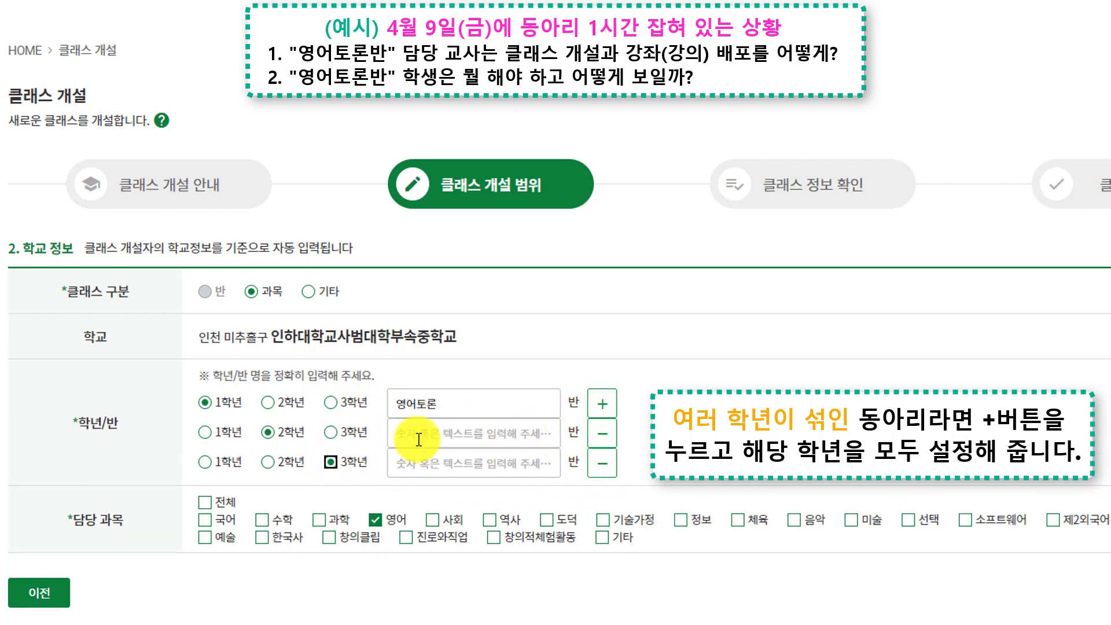
Enter 영어토론 as the class name for the 2학년 and 3학년 rows
{"action": "left_click", "coordinate": [419, 435]}
{"action": "type", "text": "영어토론"}
{"action": "left_click", "coordinate": [419, 463]}
{"action": "type", "text": "영어토론"}
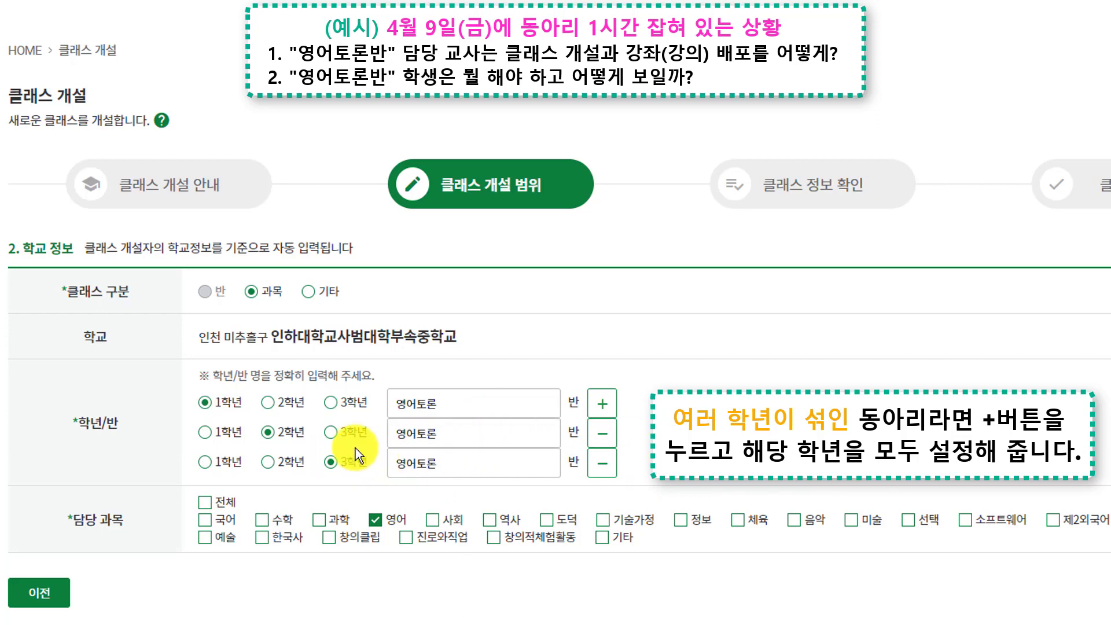
Replace the subject 영어 with 창의적체험활동 and proceed to the class information stage
{"action": "left_click", "coordinate": [375, 520]}
{"action": "left_click", "coordinate": [494, 538]}
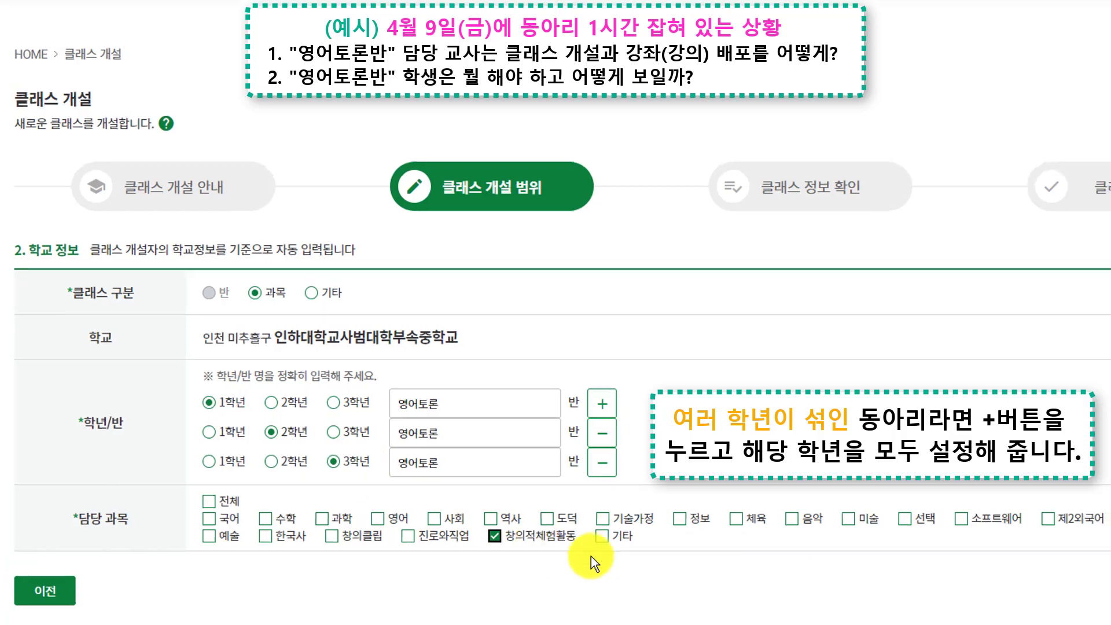
{"action": "left_click", "coordinate": [1078, 555]}
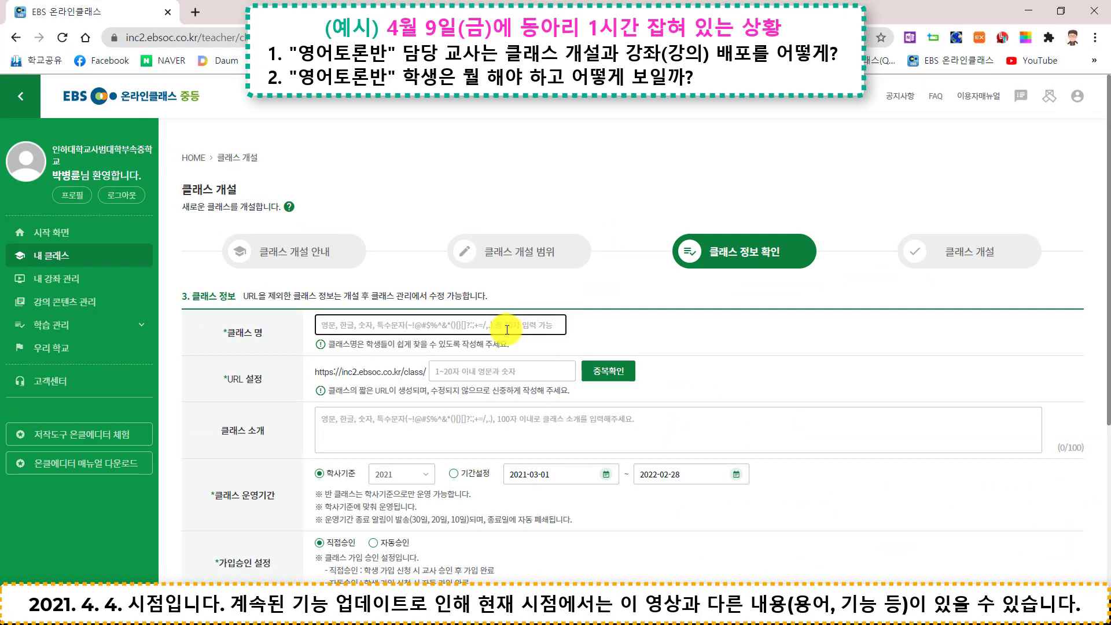
Name the class 영어토론반, check the URL ending inhaengdebate for duplicates, and enter 영어토론반 as the class introduction
{"action": "type", "text": "영어토론반"}
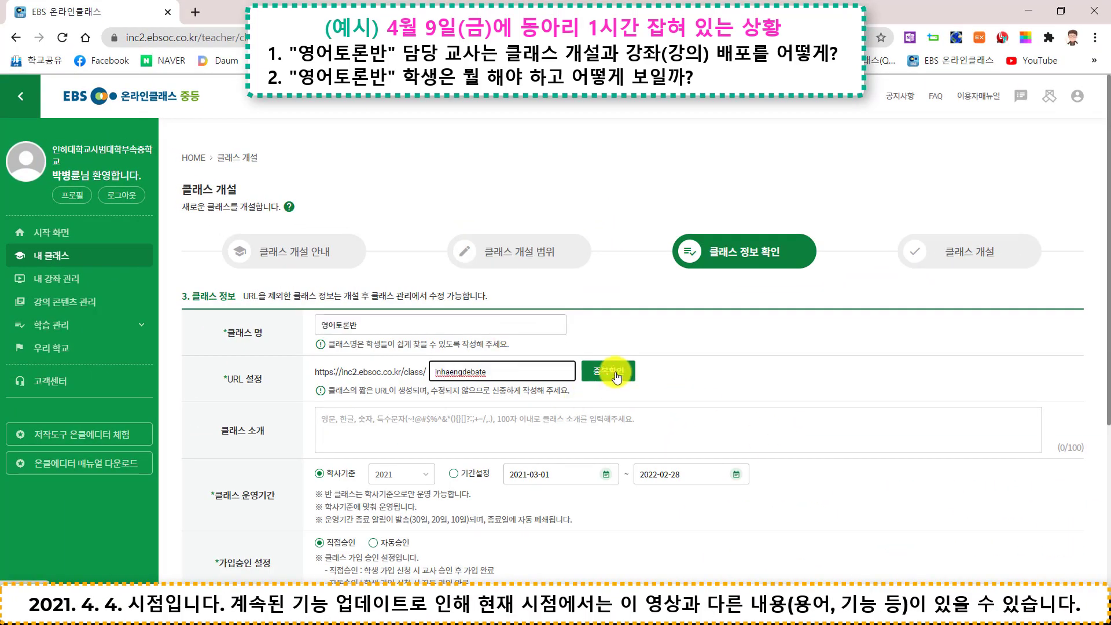
{"action": "left_click", "coordinate": [614, 373]}
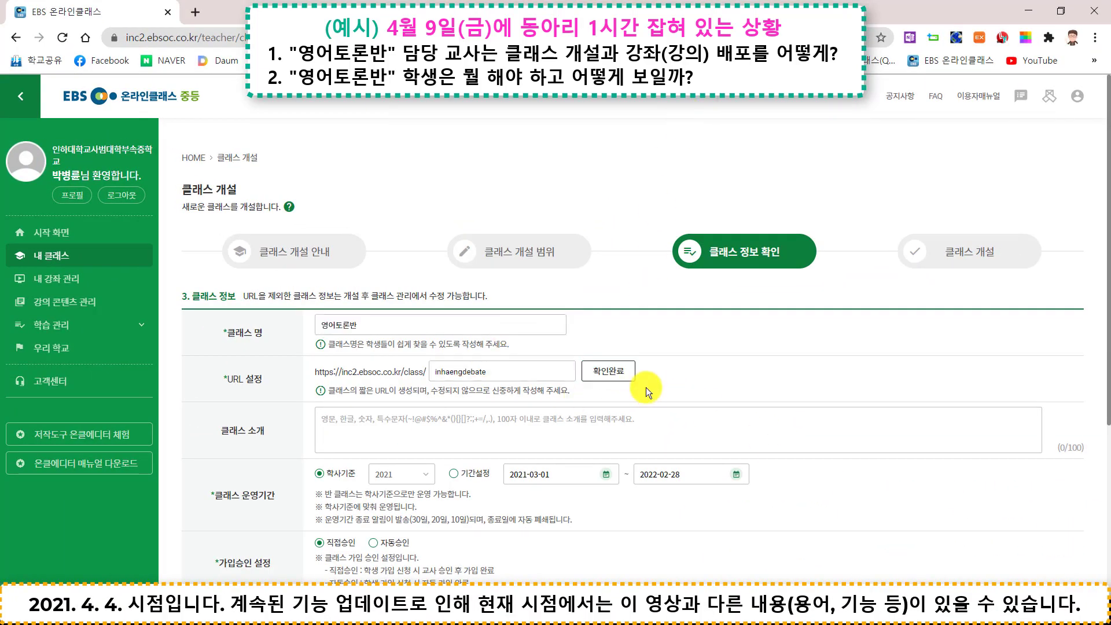
{"action": "left_click", "coordinate": [565, 426]}
{"action": "type", "text": "영어토론반"}
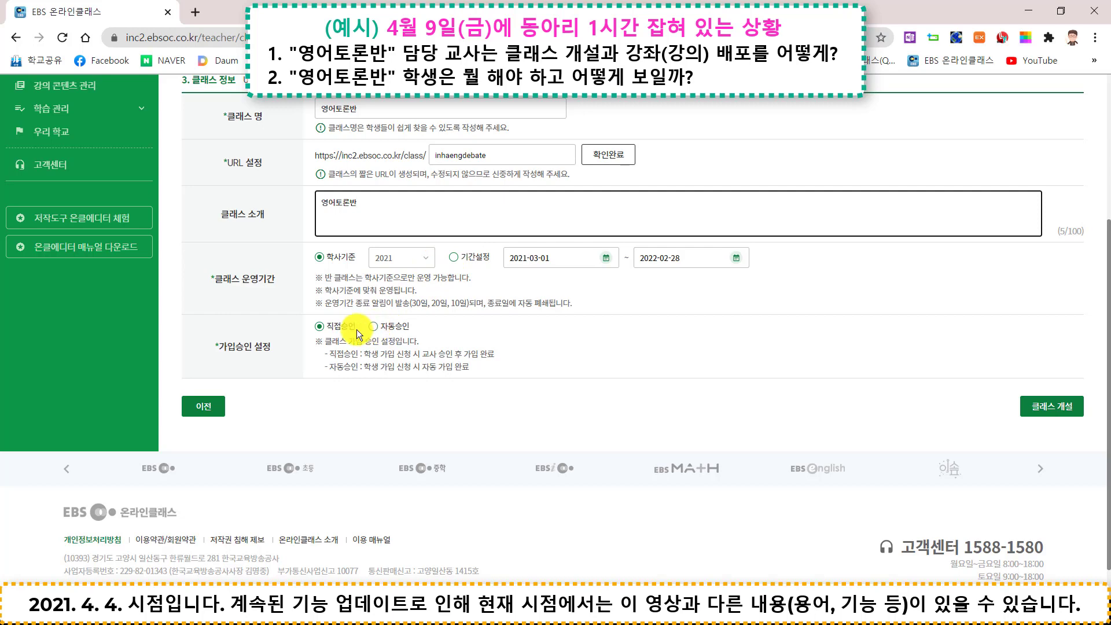
Create the 영어토론반 class, confirm the creation, and go to the new class
{"action": "left_click", "coordinate": [1052, 412]}
{"action": "left_click", "coordinate": [619, 124]}
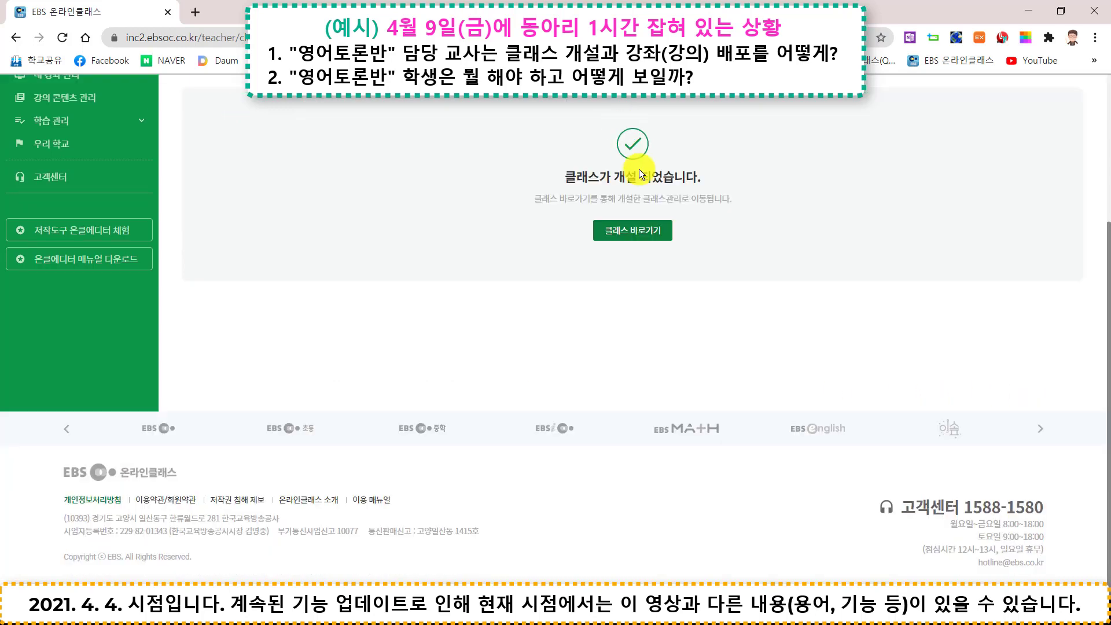
{"action": "left_click", "coordinate": [642, 231]}
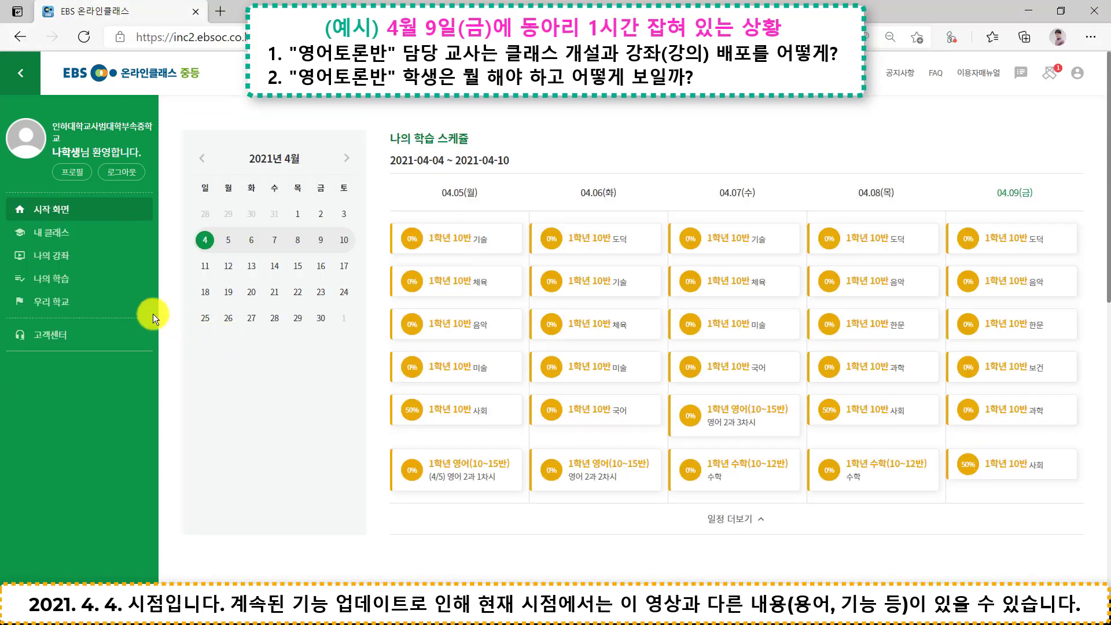
In the student's browser window, open the school page and filter its class list to 과목 classes
{"action": "left_click", "coordinate": [120, 309]}
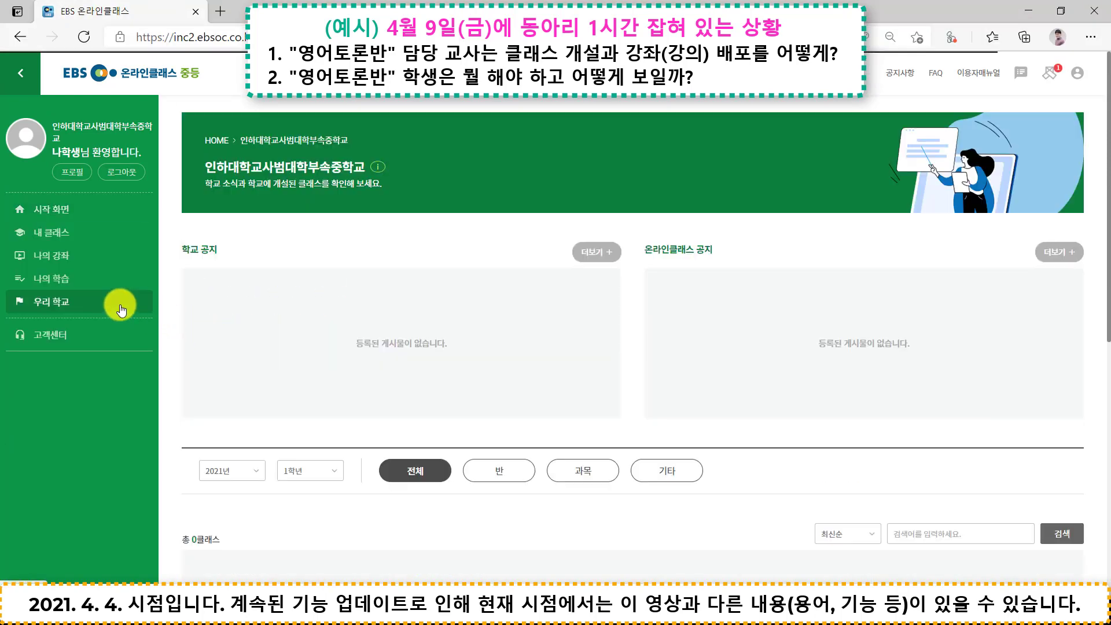
{"action": "left_click", "coordinate": [583, 471]}
{"action": "scroll", "coordinate": [644, 464], "scroll_direction": "down", "scroll_amount": 1}
{"action": "scroll", "coordinate": [645, 464], "scroll_direction": "down", "scroll_amount": 8}
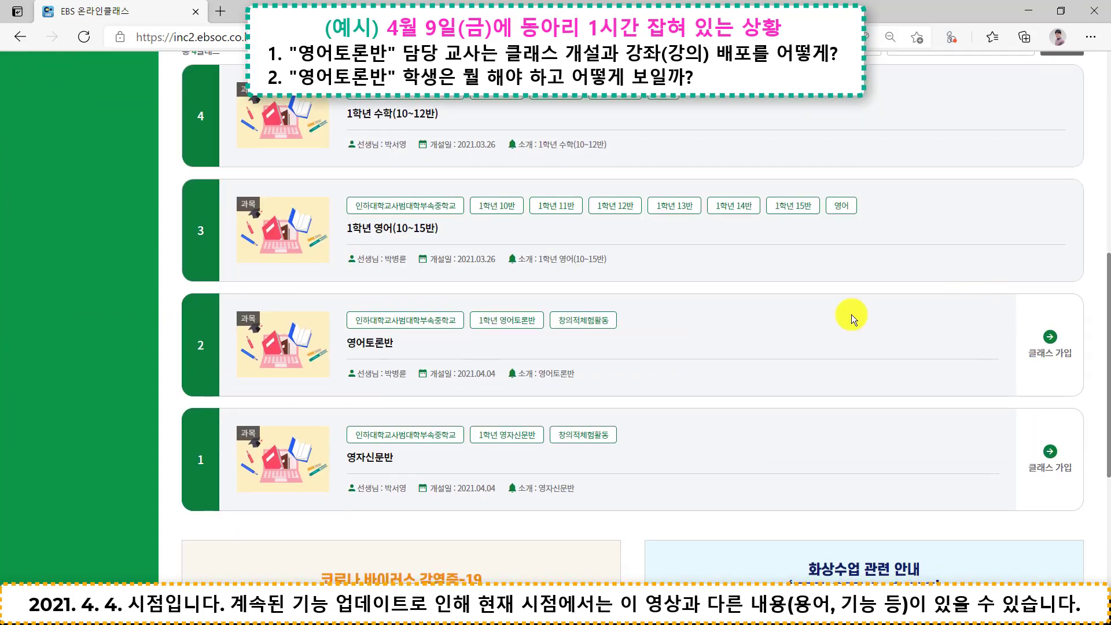
Request to join the 영어토론반 class, choosing the 1학년 영어토론반 learning target, and confirm
{"action": "left_click", "coordinate": [1057, 346]}
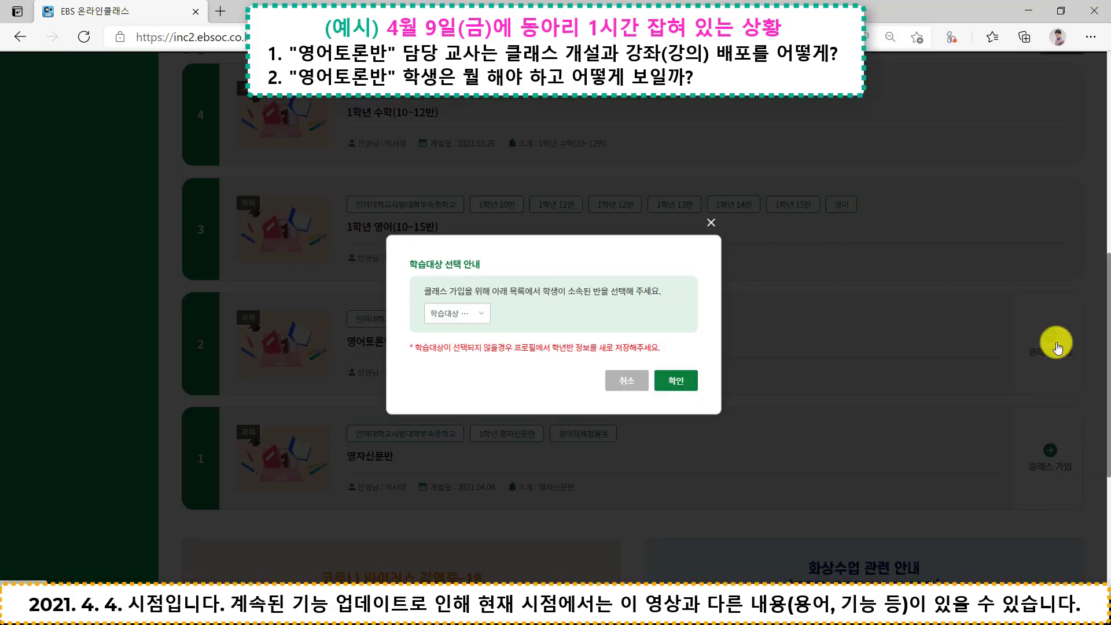
{"action": "left_click", "coordinate": [457, 313]}
{"action": "left_click", "coordinate": [466, 338]}
{"action": "left_click", "coordinate": [672, 379]}
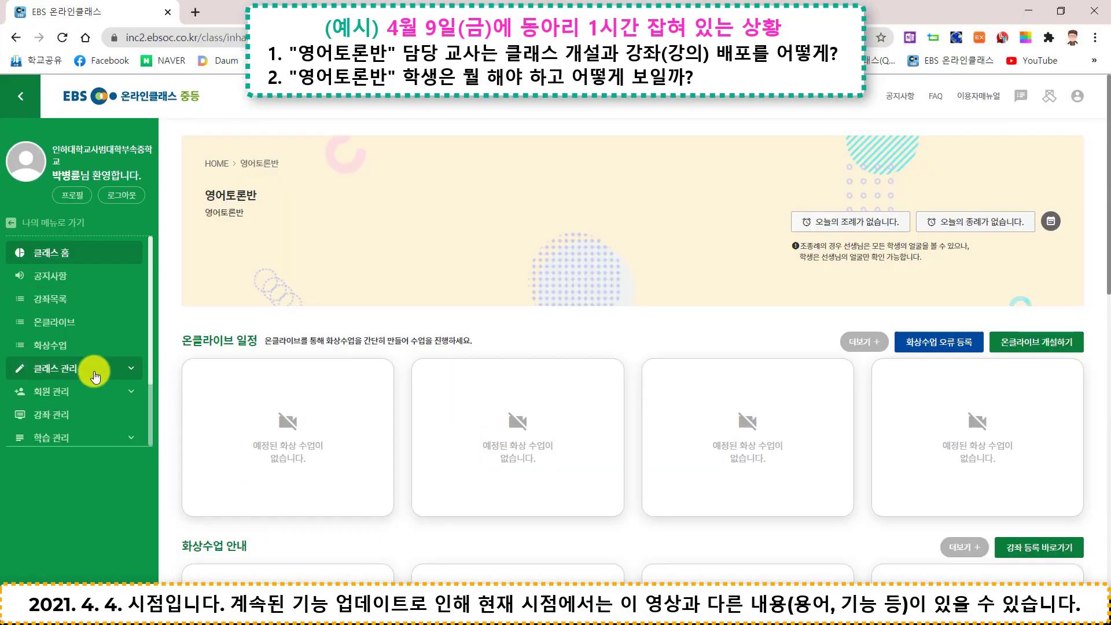
In the teacher's browser window, approve the pending student's request to join 영어토론반 and check the joined members list
{"action": "left_click", "coordinate": [93, 391]}
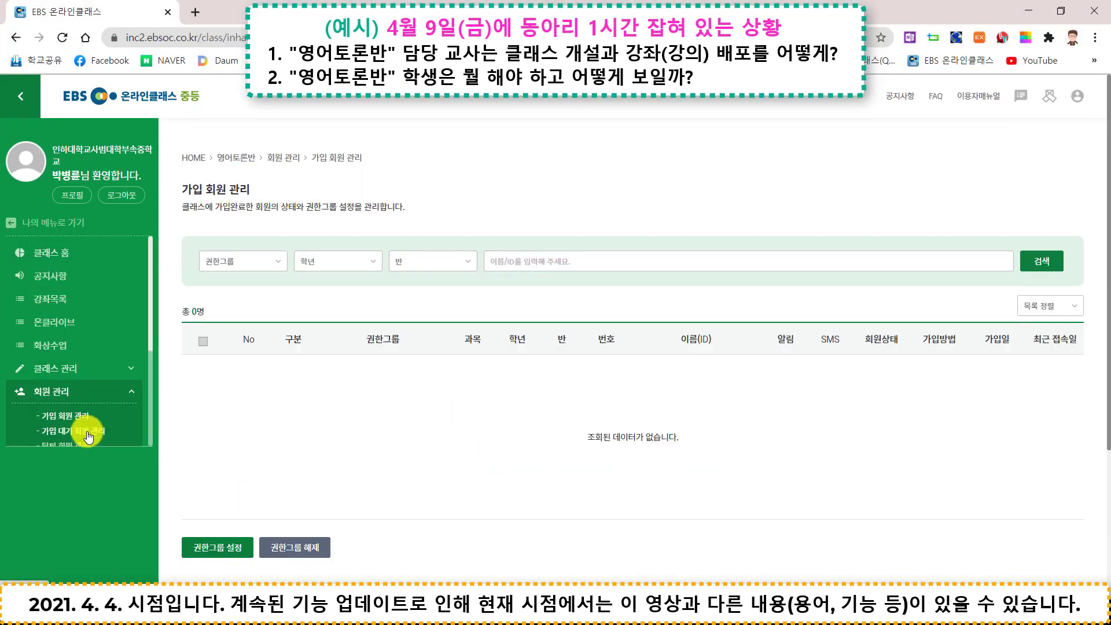
{"action": "left_click", "coordinate": [93, 433]}
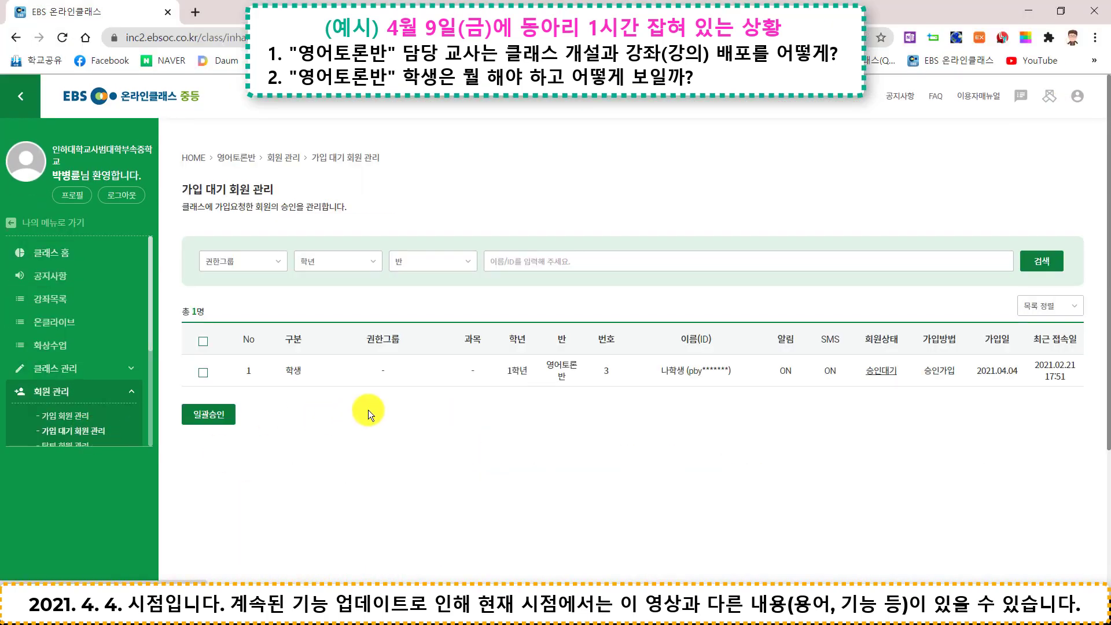
{"action": "left_click", "coordinate": [203, 373]}
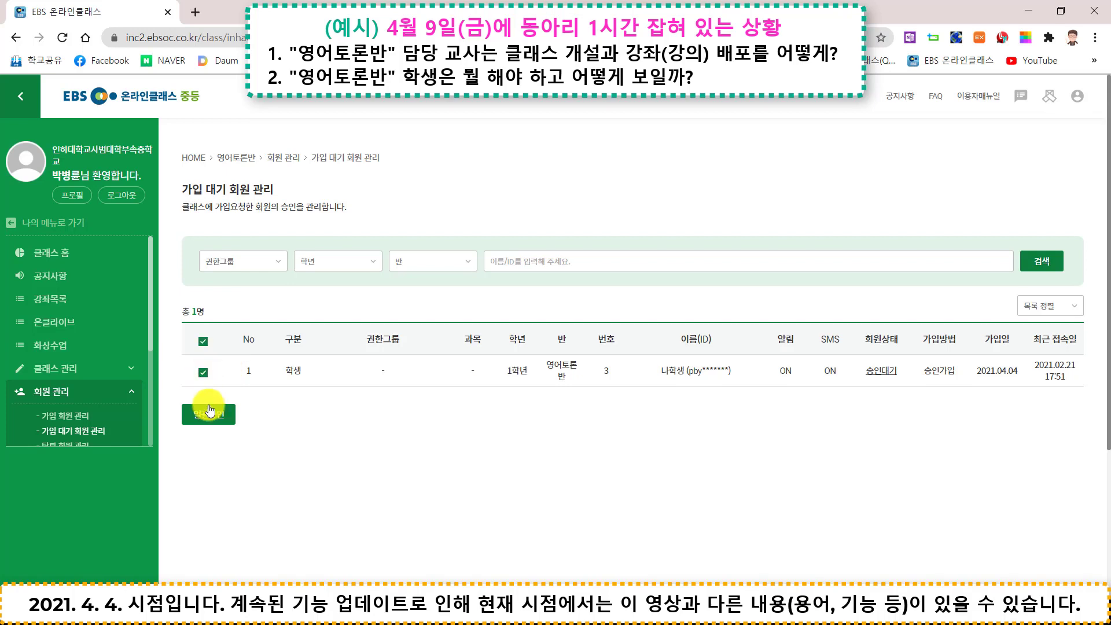
{"action": "left_click", "coordinate": [207, 413]}
{"action": "left_click", "coordinate": [675, 371]}
{"action": "left_click", "coordinate": [674, 371]}
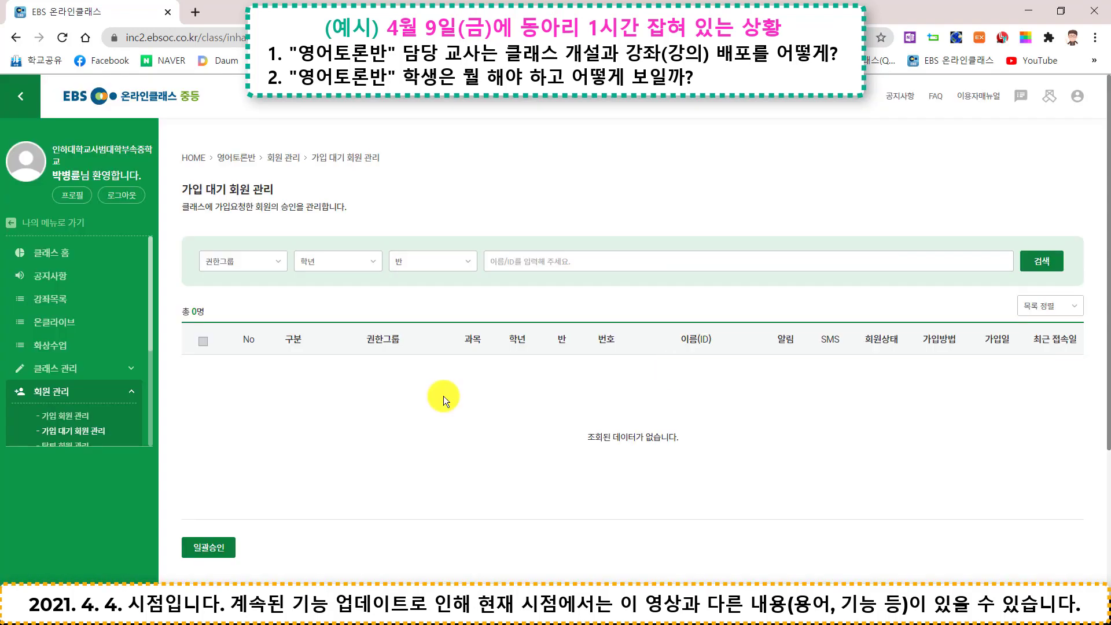
{"action": "left_click", "coordinate": [69, 416]}
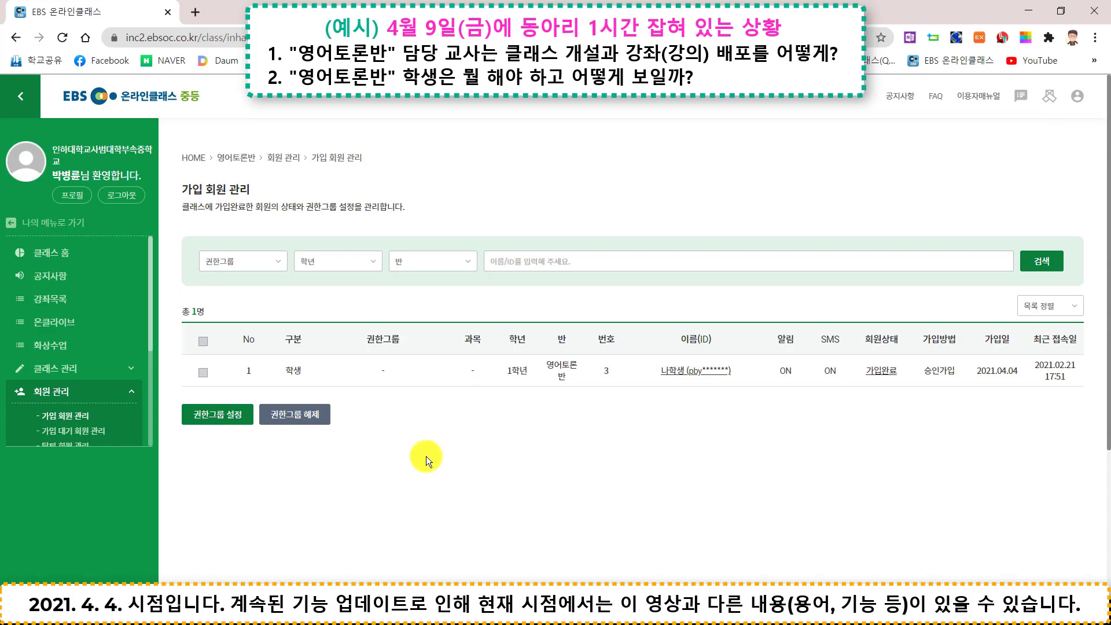
Start a new course in the teacher's course management and enter 영어토론반(4/9) as its name and introduction
{"action": "left_click", "coordinate": [52, 224]}
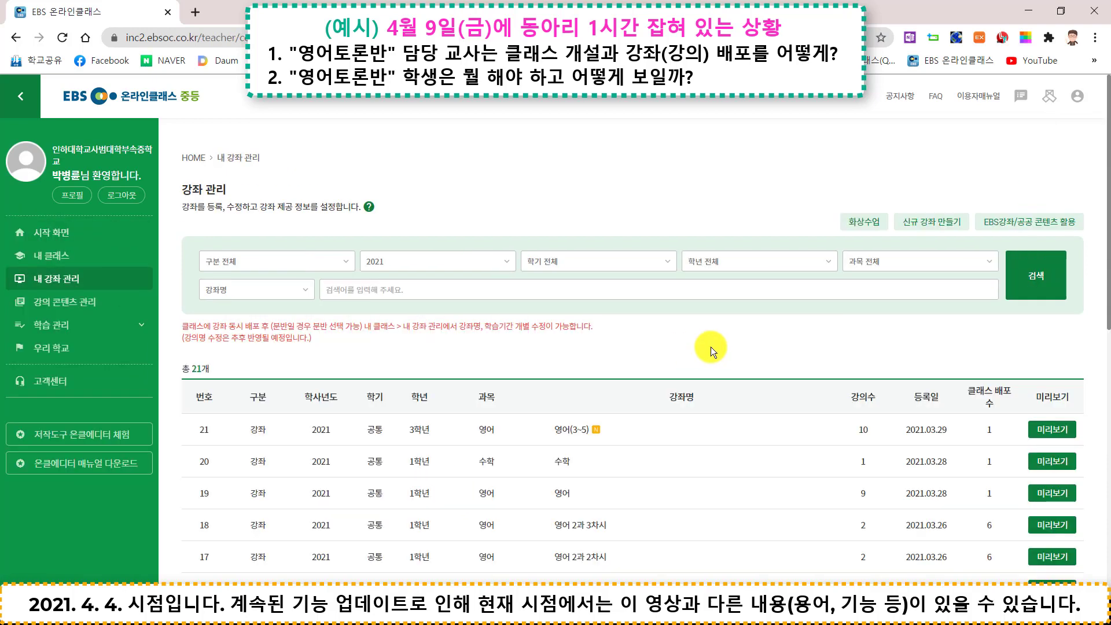
{"action": "left_click", "coordinate": [932, 223]}
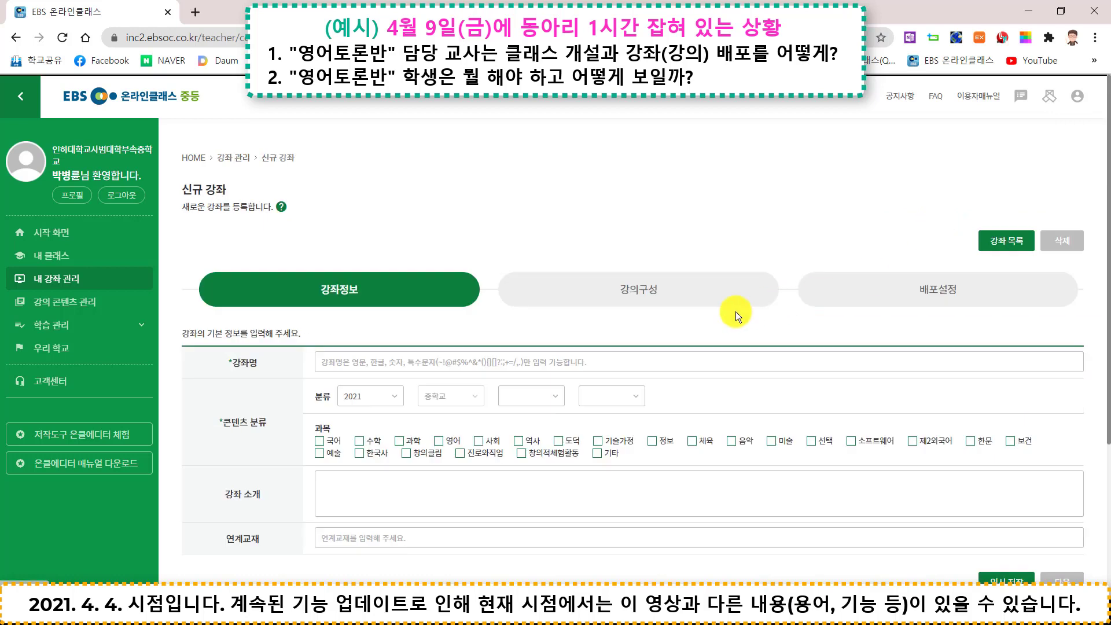
{"action": "left_click", "coordinate": [668, 361]}
{"action": "type", "text": "영어토론반(4/9)"}
{"action": "left_click_drag", "start_coordinate": [455, 364], "coordinate": [271, 369]}
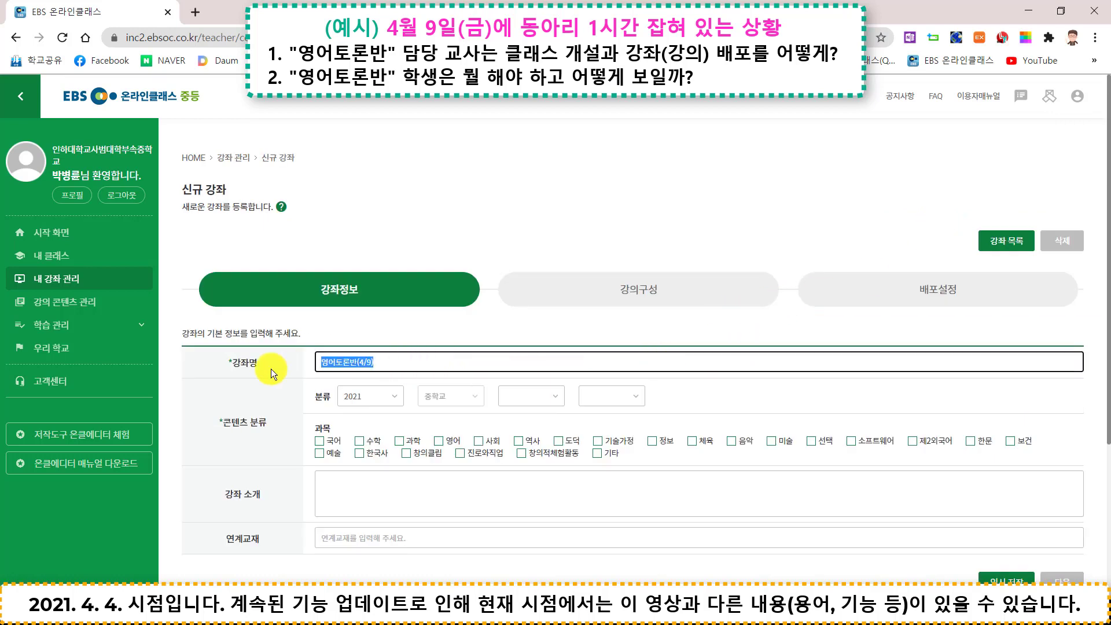
Classify the course as 공통 for both grade and semester with subject 창의적체험활동, and proceed to its lecture composition
{"action": "left_click", "coordinate": [530, 396]}
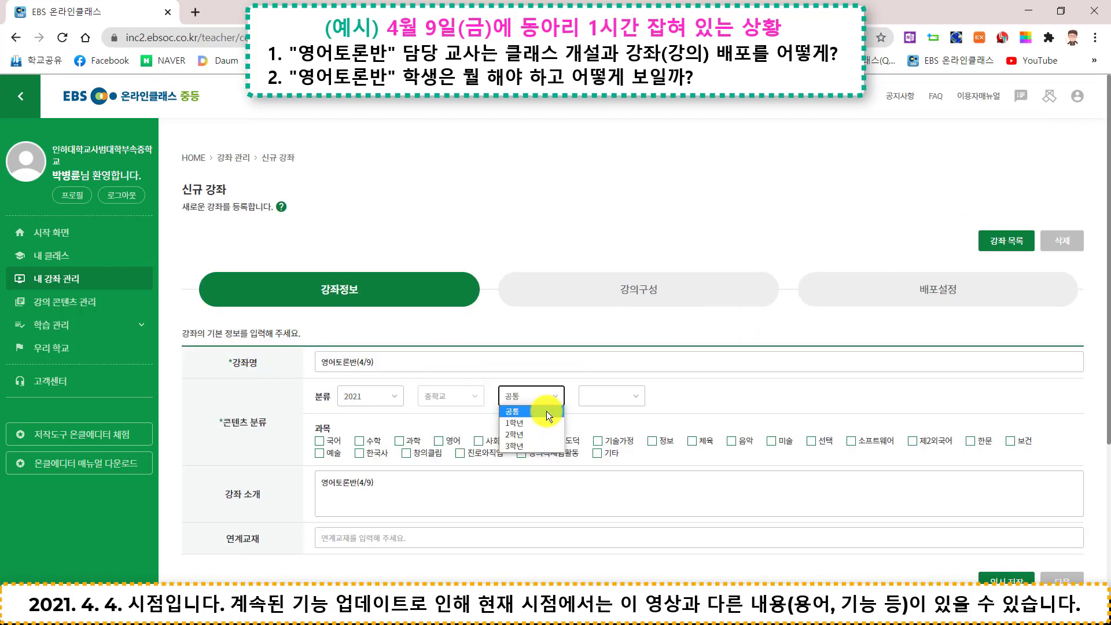
{"action": "left_click", "coordinate": [547, 411]}
{"action": "left_click", "coordinate": [605, 398]}
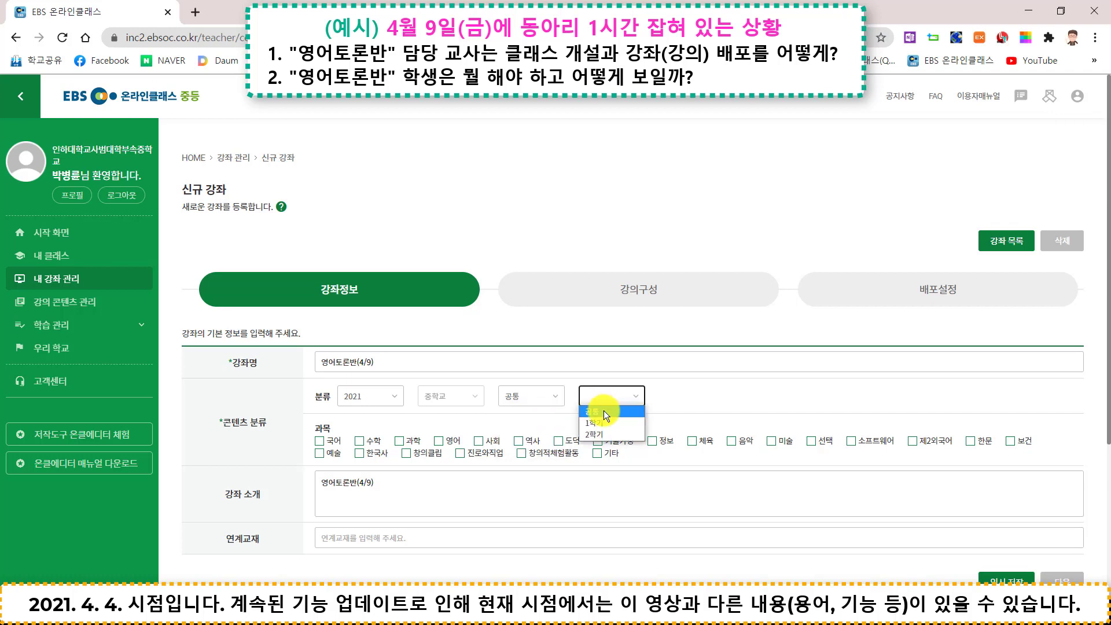
{"action": "left_click", "coordinate": [602, 411]}
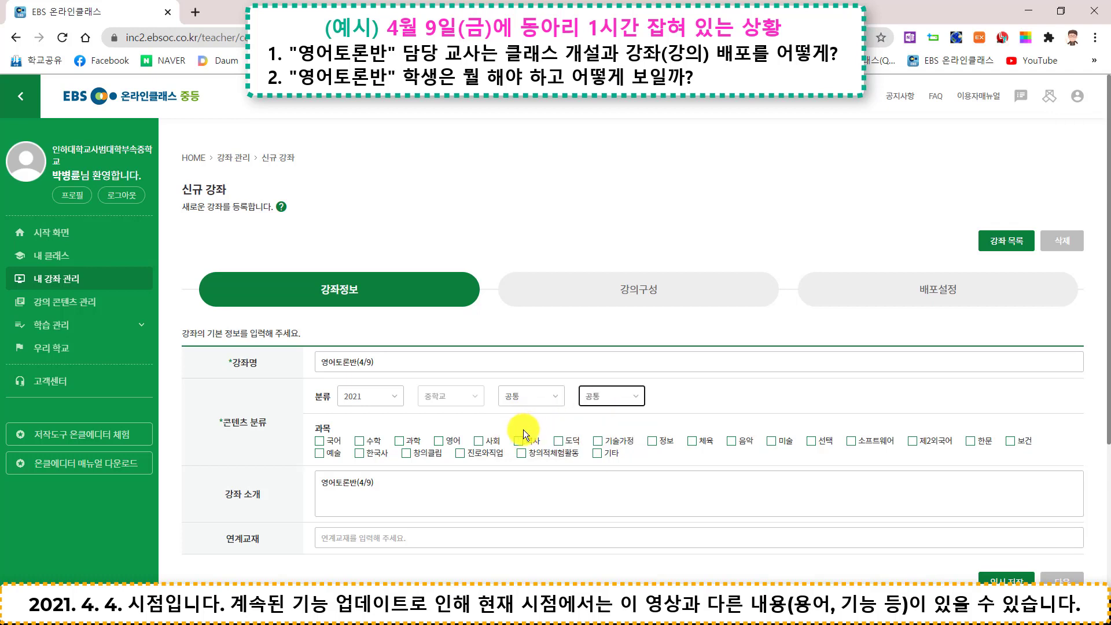
{"action": "left_click", "coordinate": [539, 456]}
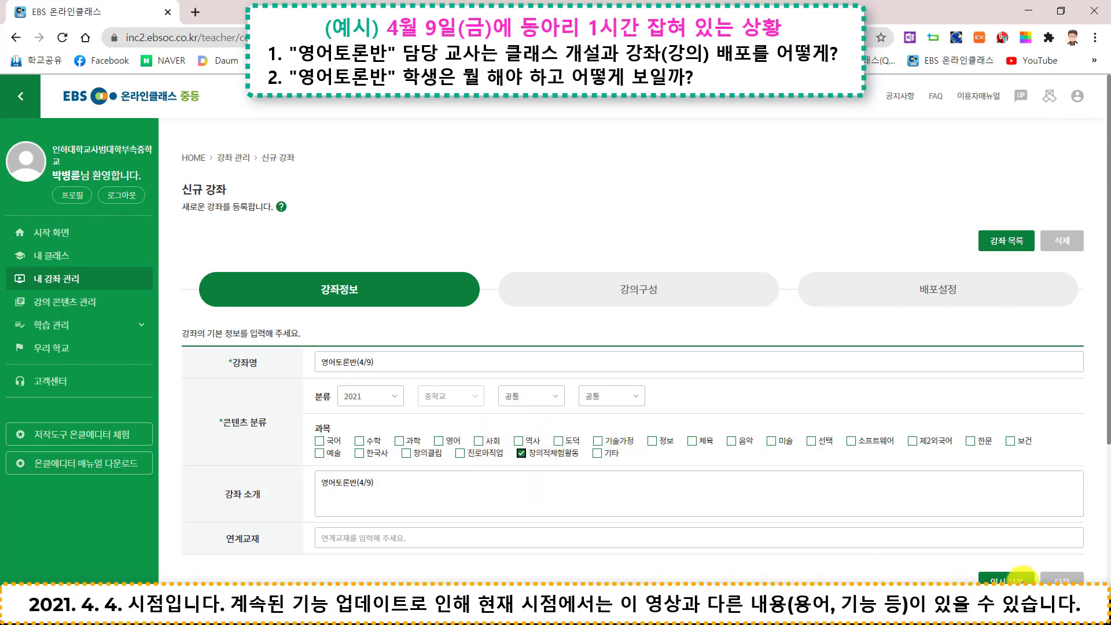
{"action": "left_click", "coordinate": [1045, 575]}
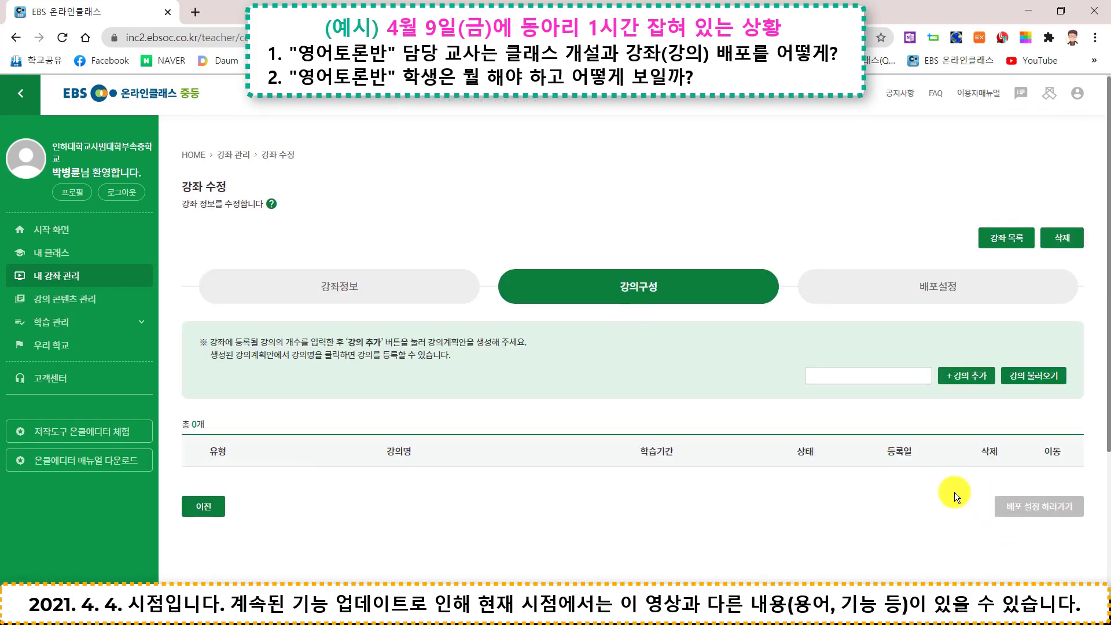
Add 1 lecture to the course's lecture plan and confirm the notice
{"action": "scroll", "coordinate": [932, 304], "scroll_direction": "down", "scroll_amount": 2}
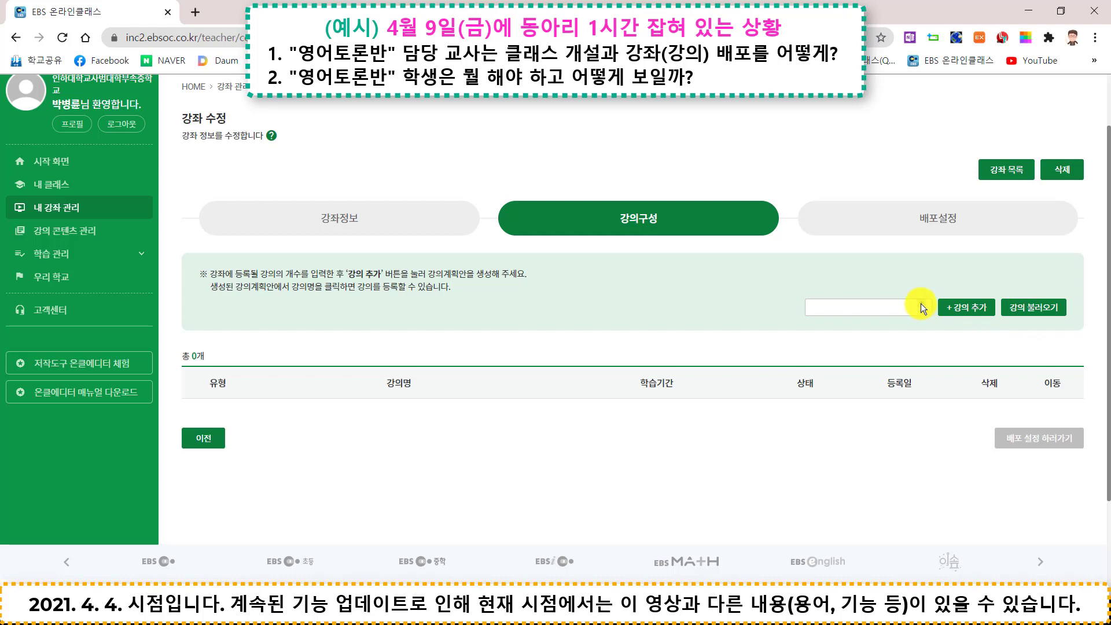
{"action": "left_click", "coordinate": [894, 308]}
{"action": "type", "text": "1"}
{"action": "key", "text": "Return"}
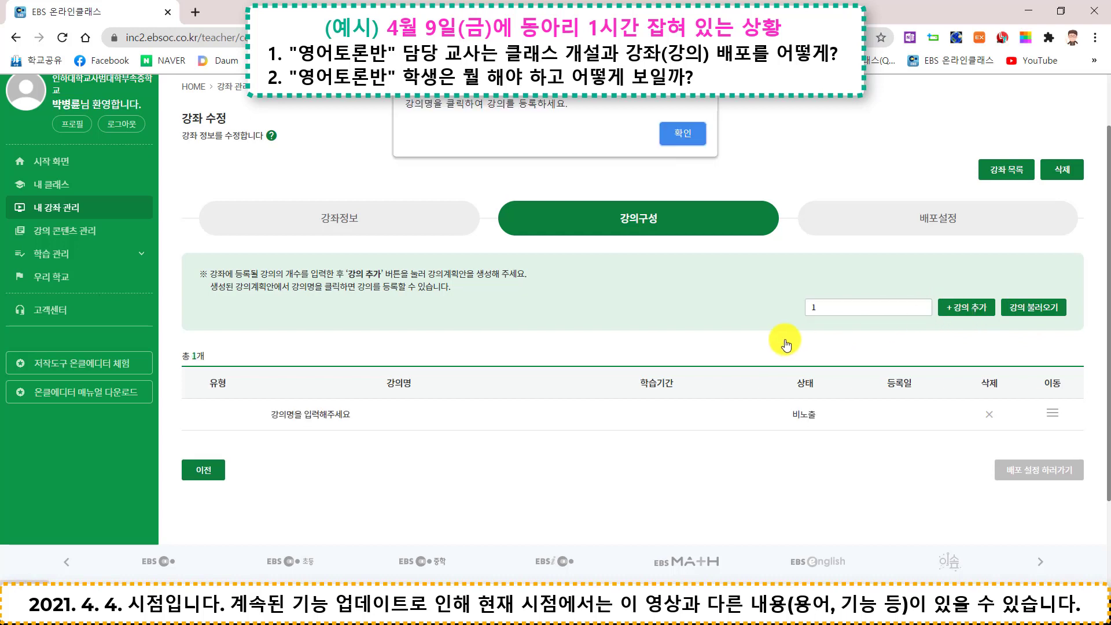
{"action": "left_click", "coordinate": [674, 130]}
Open the blank lecture and enter (4/9) 영어토론반 as its name and introduction
{"action": "left_click", "coordinate": [414, 411]}
{"action": "type", "text": "(4/9) "}
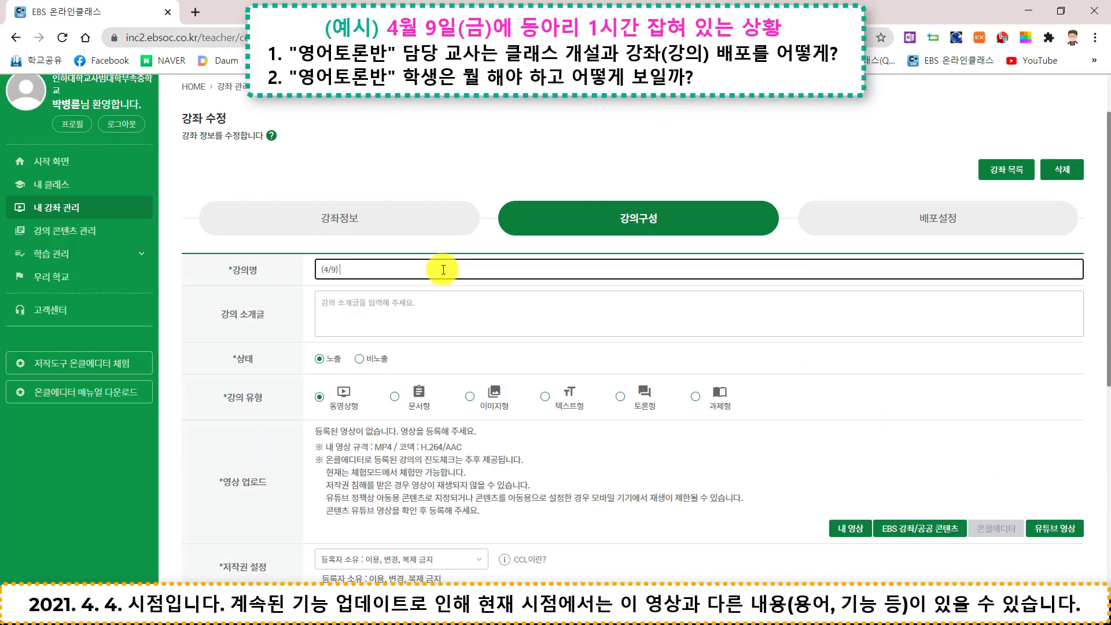
{"action": "type", "text": "영어토론반"}
{"action": "key", "text": "Tab"}
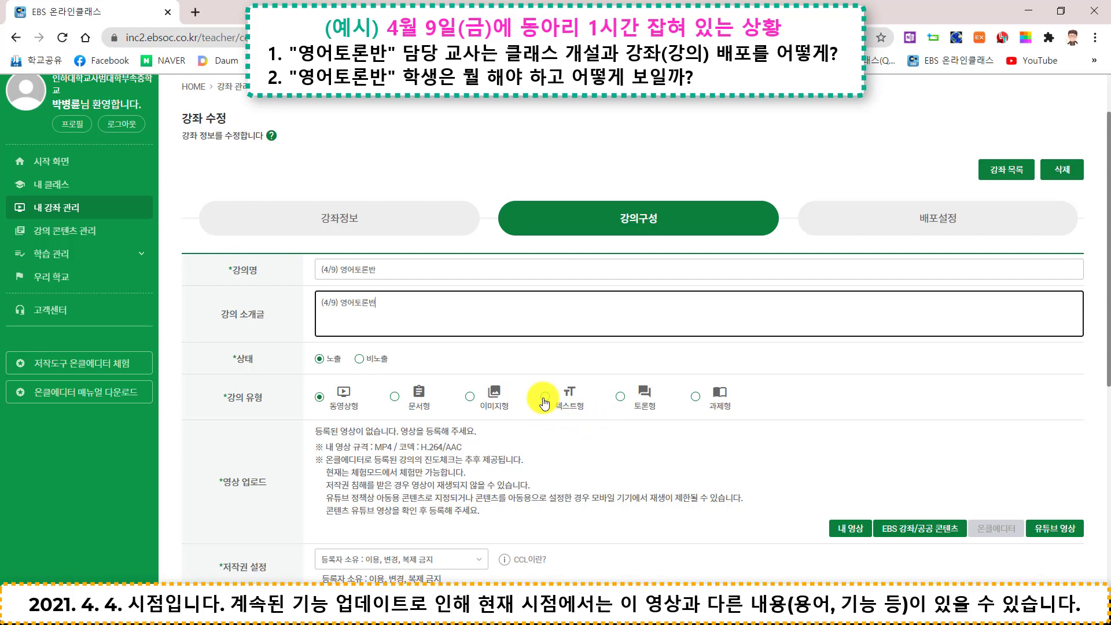
Make the lecture 텍스트형 with (4/9) 영어토론반 as its content, acknowledge the authoring guideline, fill in its classification, and create it
{"action": "left_click", "coordinate": [544, 398]}
{"action": "scroll", "coordinate": [459, 379], "scroll_direction": "down", "scroll_amount": 2}
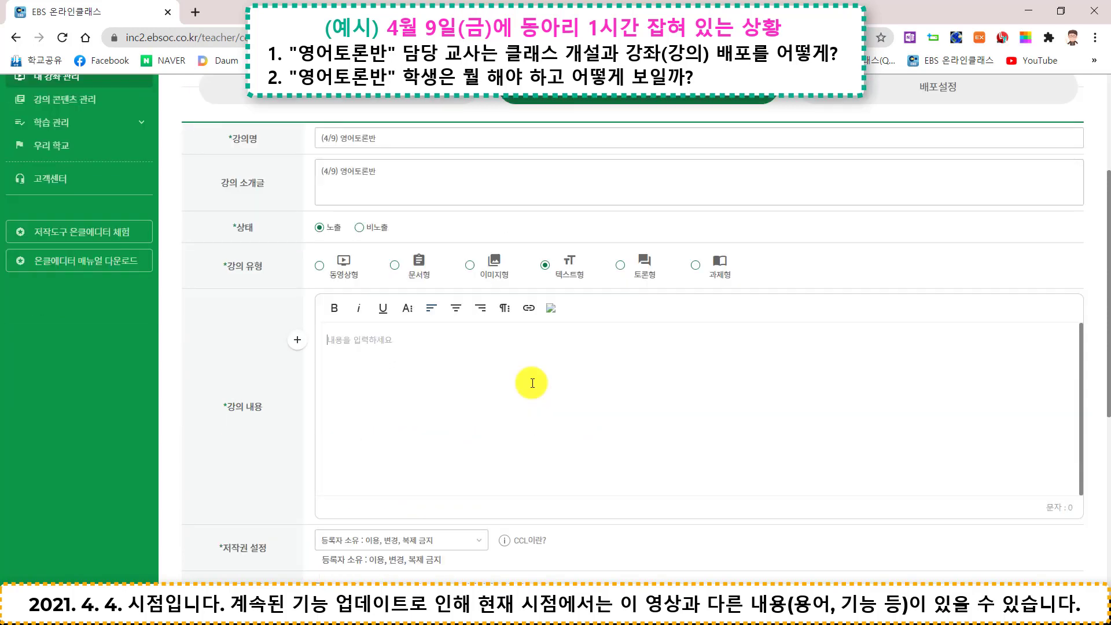
{"action": "scroll", "coordinate": [267, 441], "scroll_direction": "down", "scroll_amount": 3}
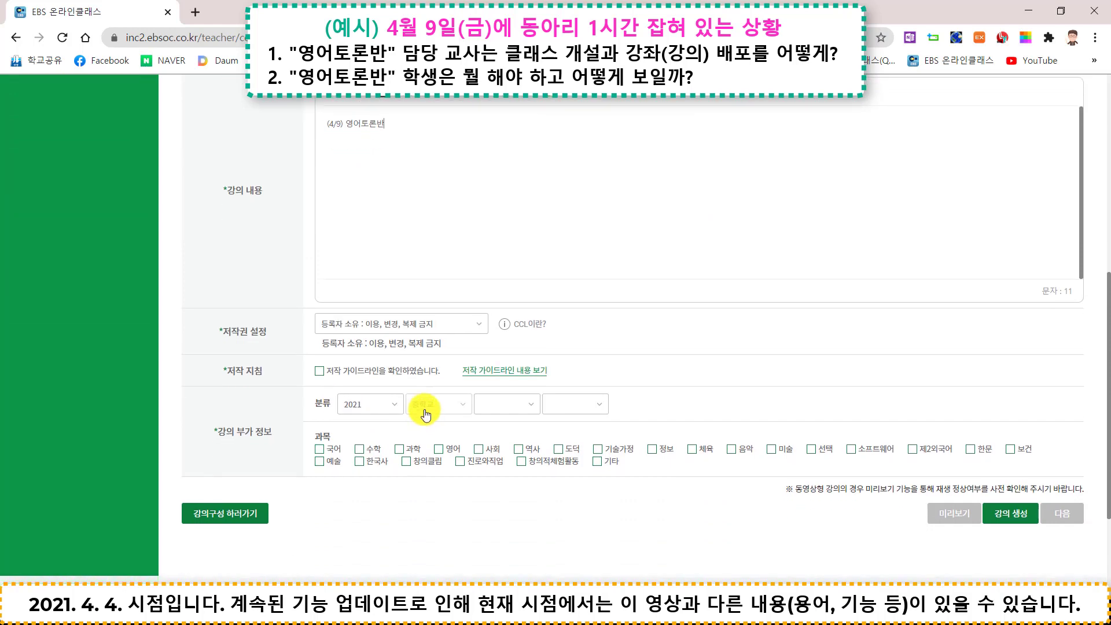
{"action": "left_click", "coordinate": [391, 370]}
{"action": "left_click", "coordinate": [491, 406]}
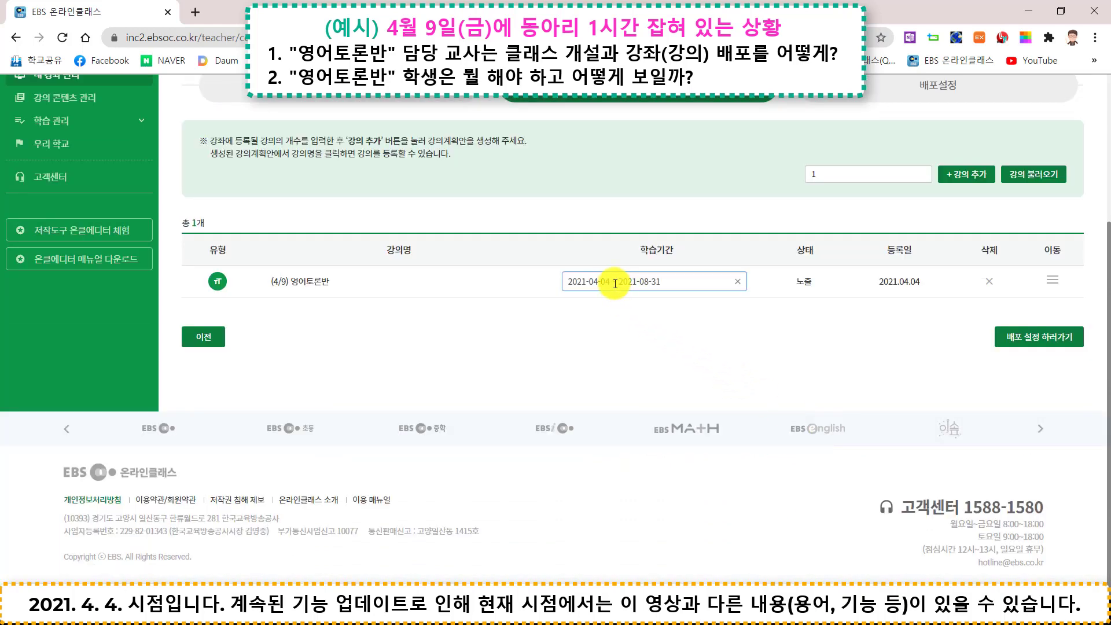
Set the lecture's learning period to 2021-04-09 ~ 2021-04-11 and proceed to the distribution settings
{"action": "left_click", "coordinate": [615, 283]}
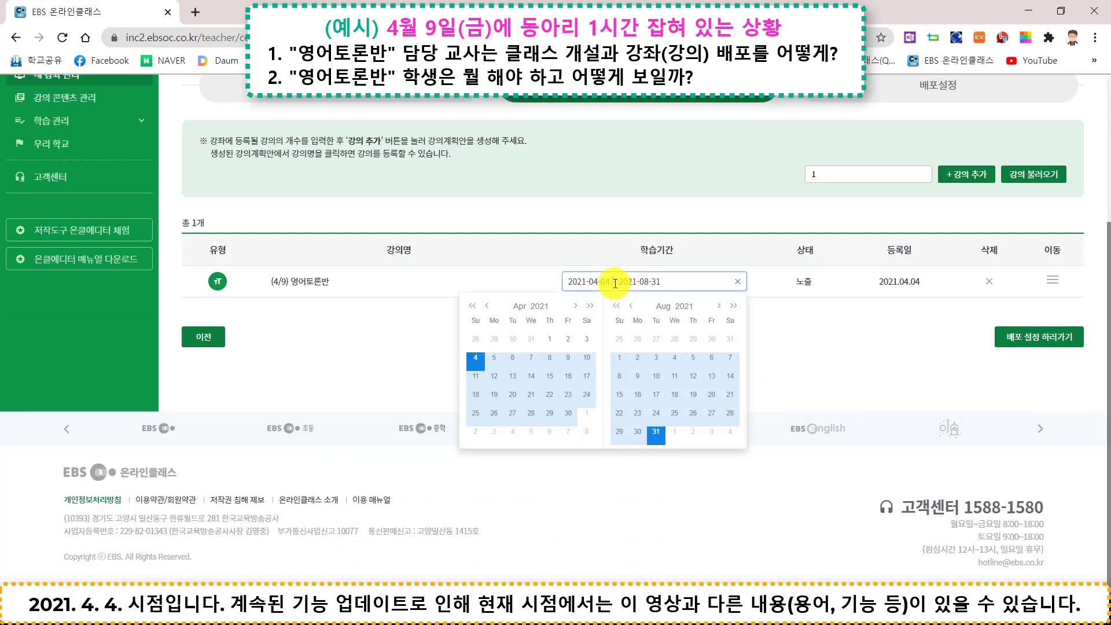
{"action": "left_click", "coordinate": [569, 359]}
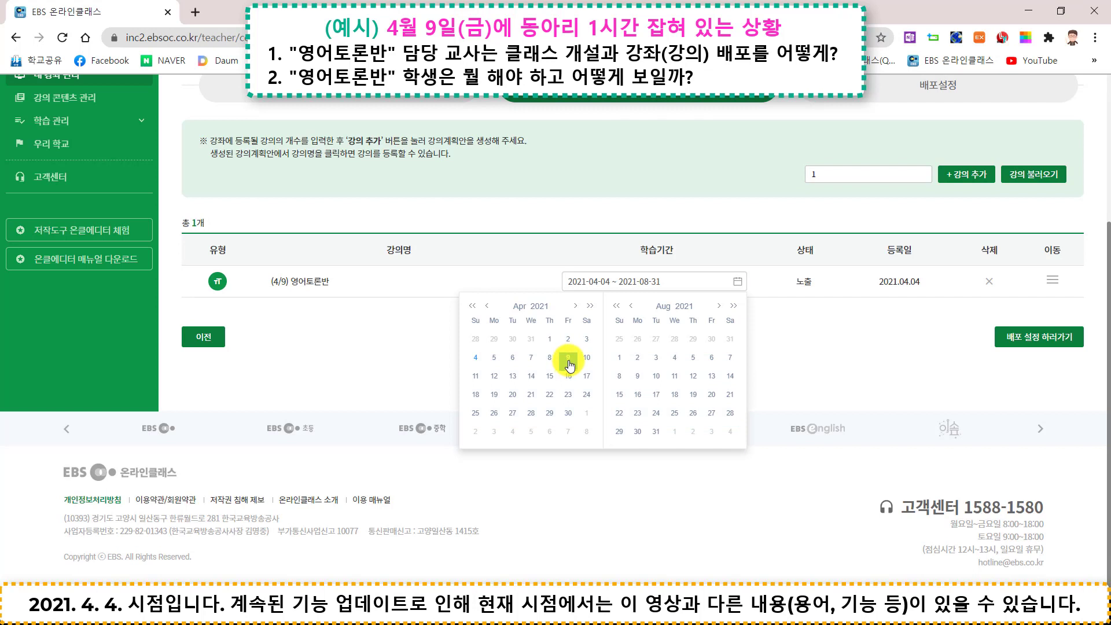
{"action": "left_click", "coordinate": [476, 377]}
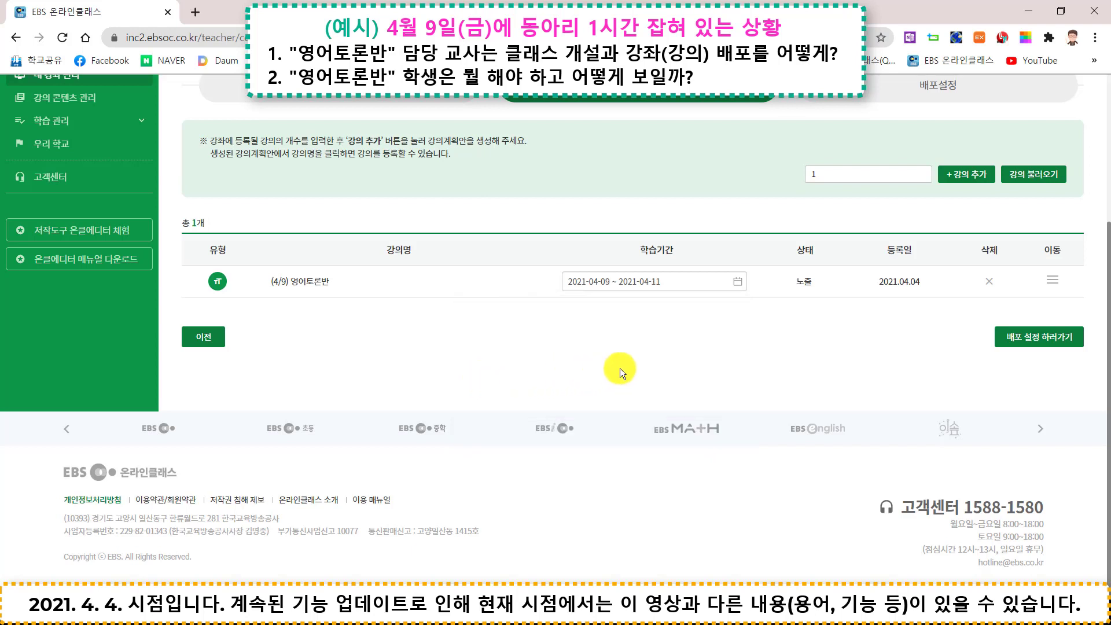
{"action": "left_click", "coordinate": [1034, 341]}
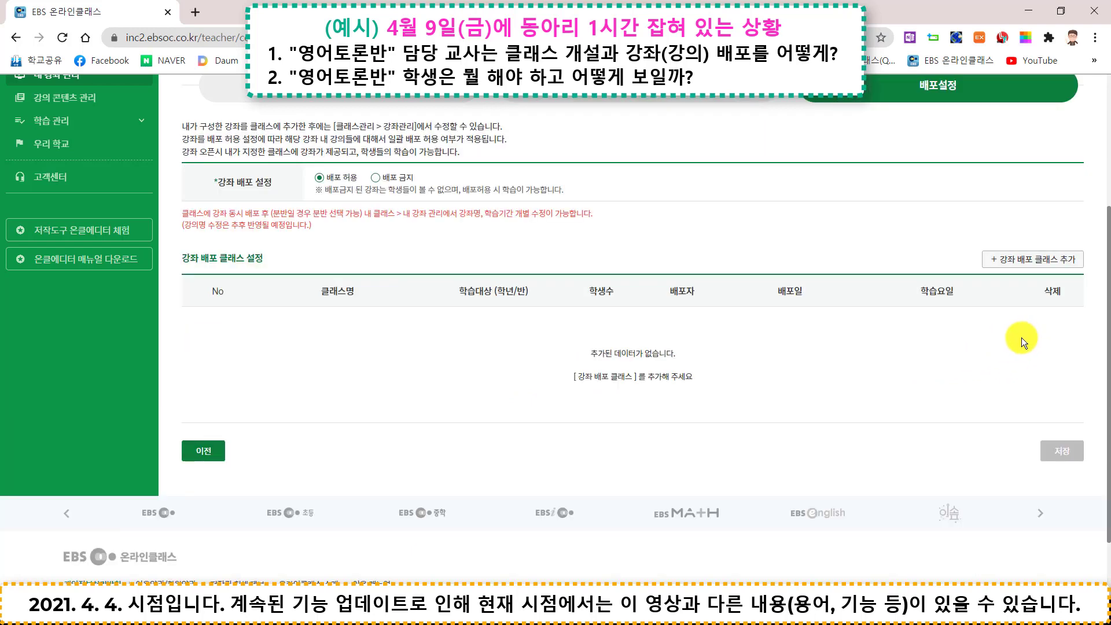
Add the 1학년 영어토론반 class to the course's distribution with 금 as its learning day
{"action": "left_click", "coordinate": [1023, 270]}
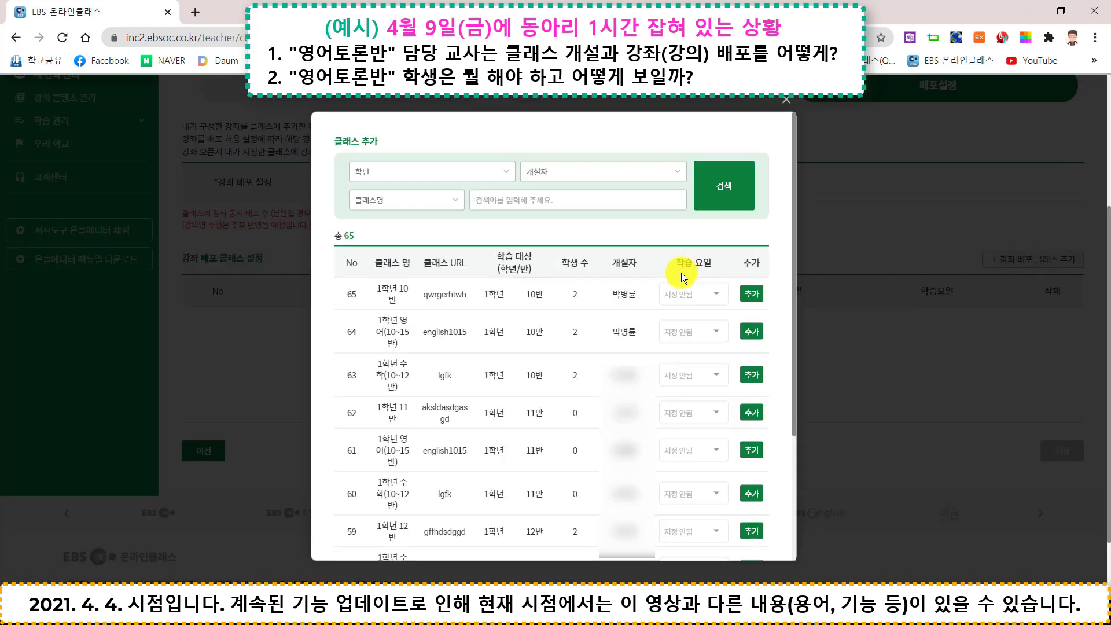
{"action": "scroll", "coordinate": [619, 457], "scroll_direction": "down", "scroll_amount": 20}
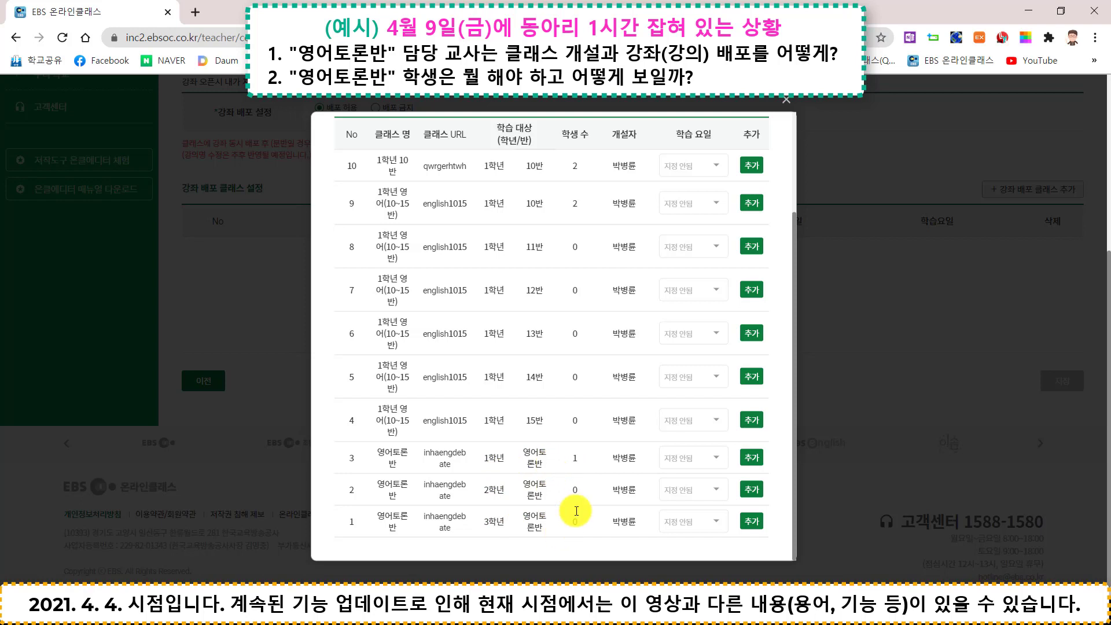
{"action": "left_click", "coordinate": [718, 462]}
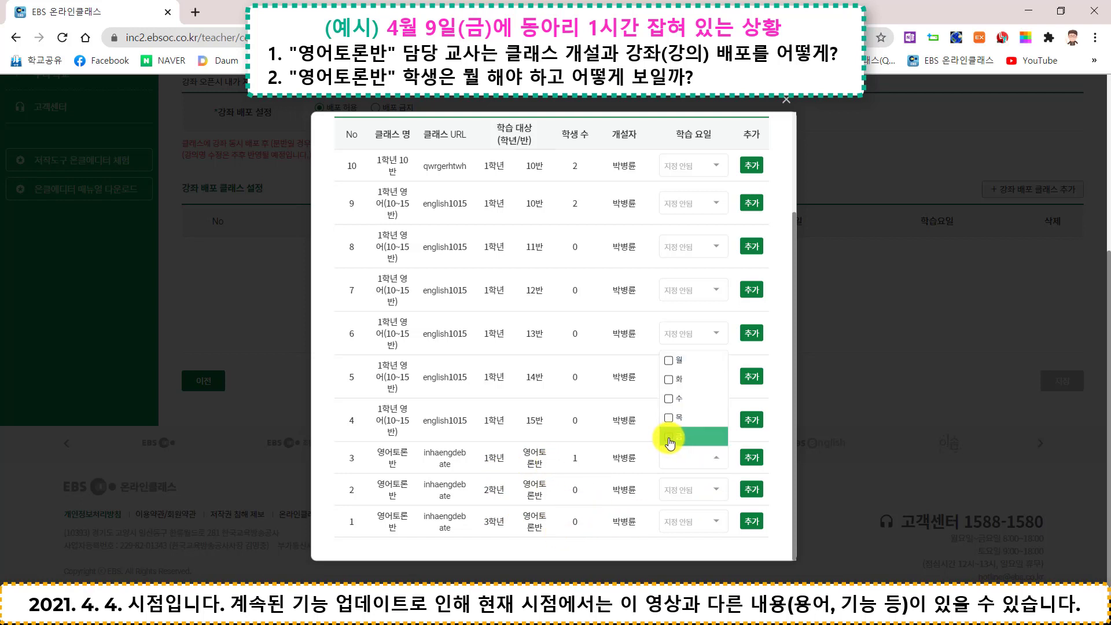
{"action": "left_click", "coordinate": [670, 438]}
{"action": "left_click", "coordinate": [742, 458]}
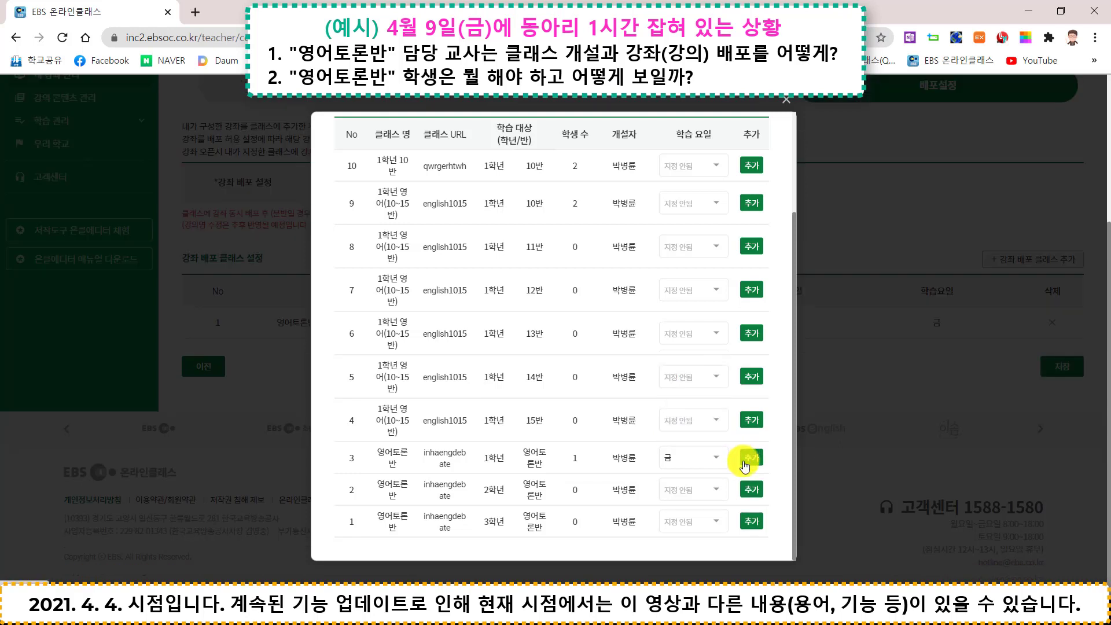
Add the 2학년 and 3학년 영어토론반 classes to the distribution, each with 금 as the learning day
{"action": "left_click", "coordinate": [715, 490]}
{"action": "left_click", "coordinate": [673, 469]}
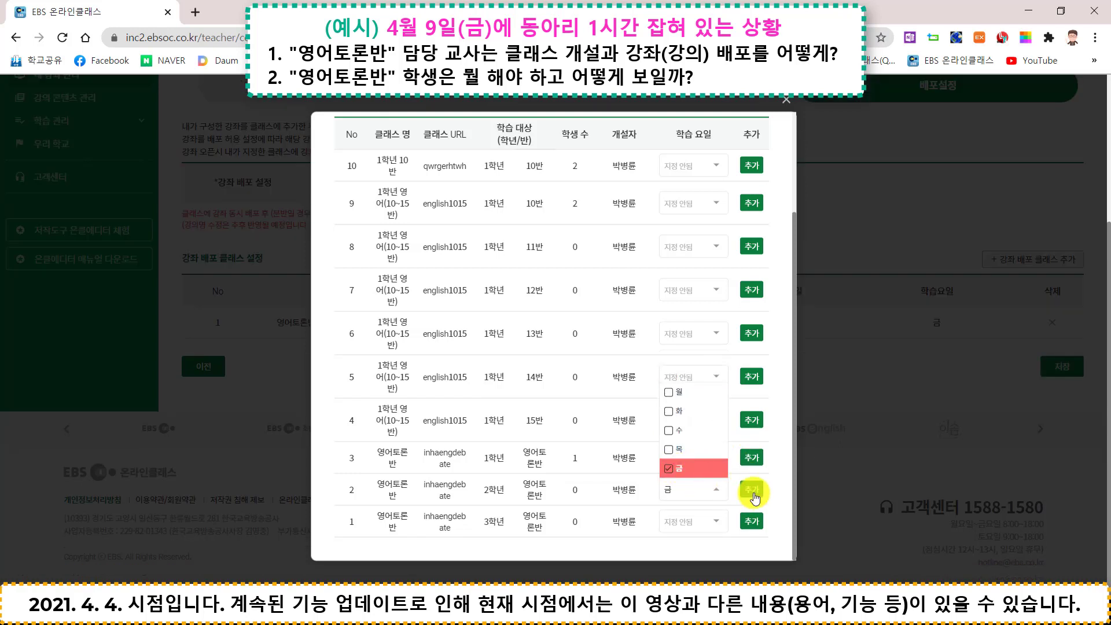
{"action": "left_click", "coordinate": [751, 490]}
{"action": "left_click", "coordinate": [719, 524]}
{"action": "left_click", "coordinate": [672, 502]}
{"action": "left_click", "coordinate": [750, 521]}
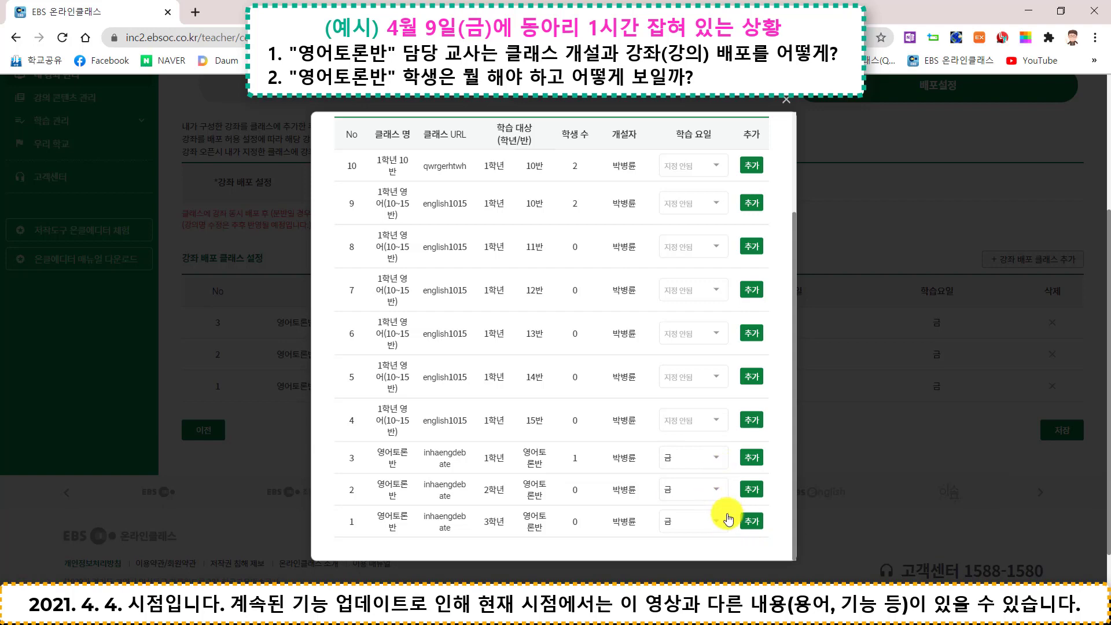
Close the class selection and save the course's distribution settings, confirming the notice
{"action": "key", "text": "Escape"}
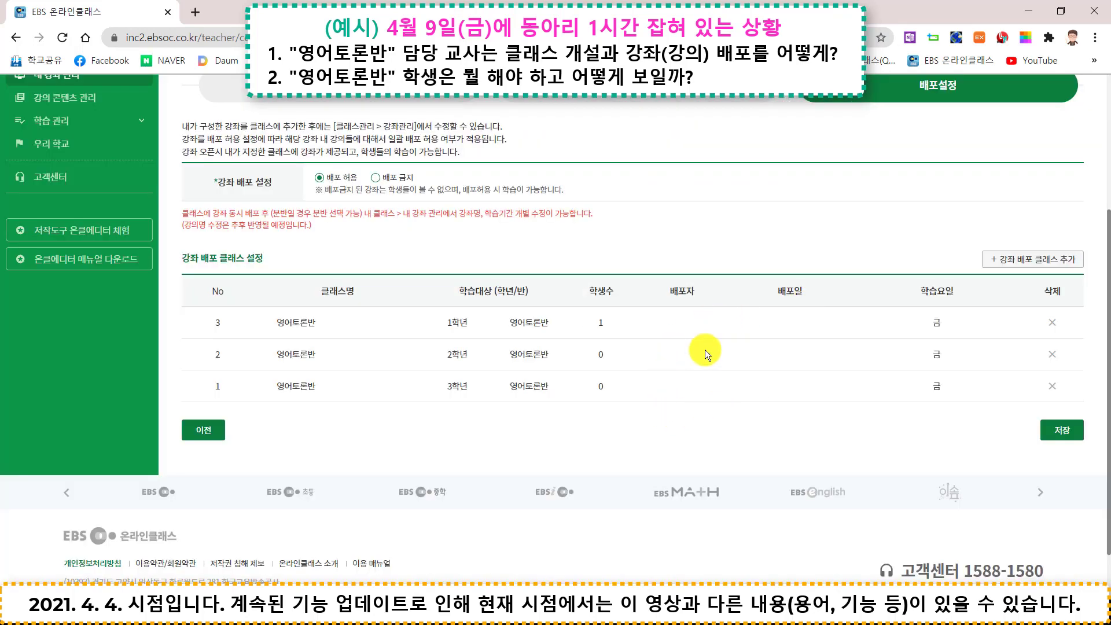
{"action": "left_click", "coordinate": [1063, 430]}
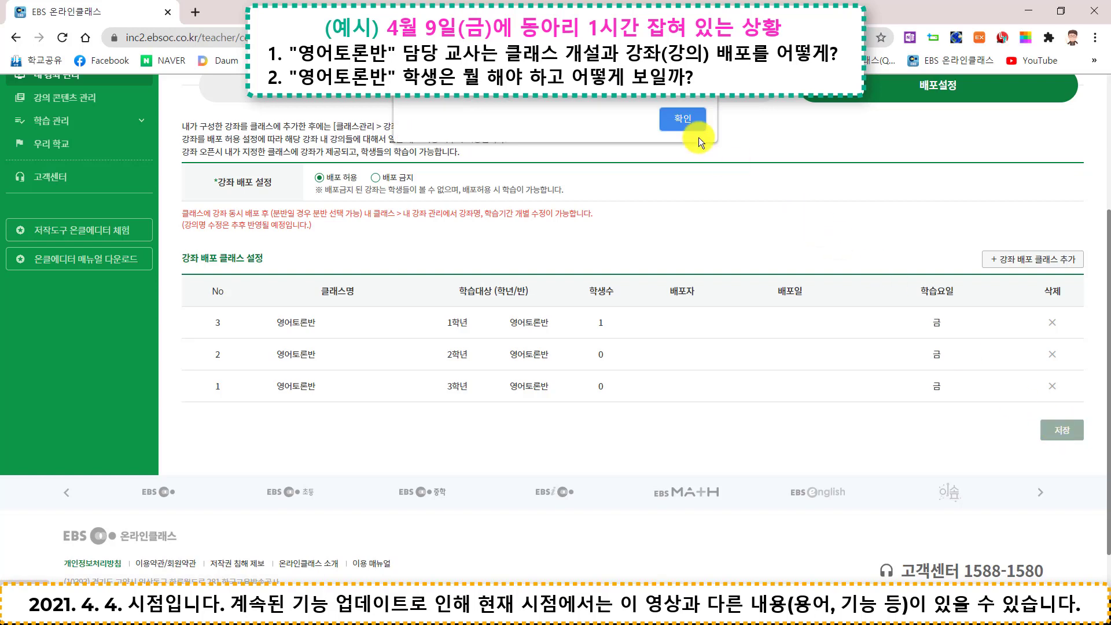
{"action": "left_click", "coordinate": [685, 119]}
{"action": "scroll", "coordinate": [624, 438], "scroll_direction": "up", "scroll_amount": 4}
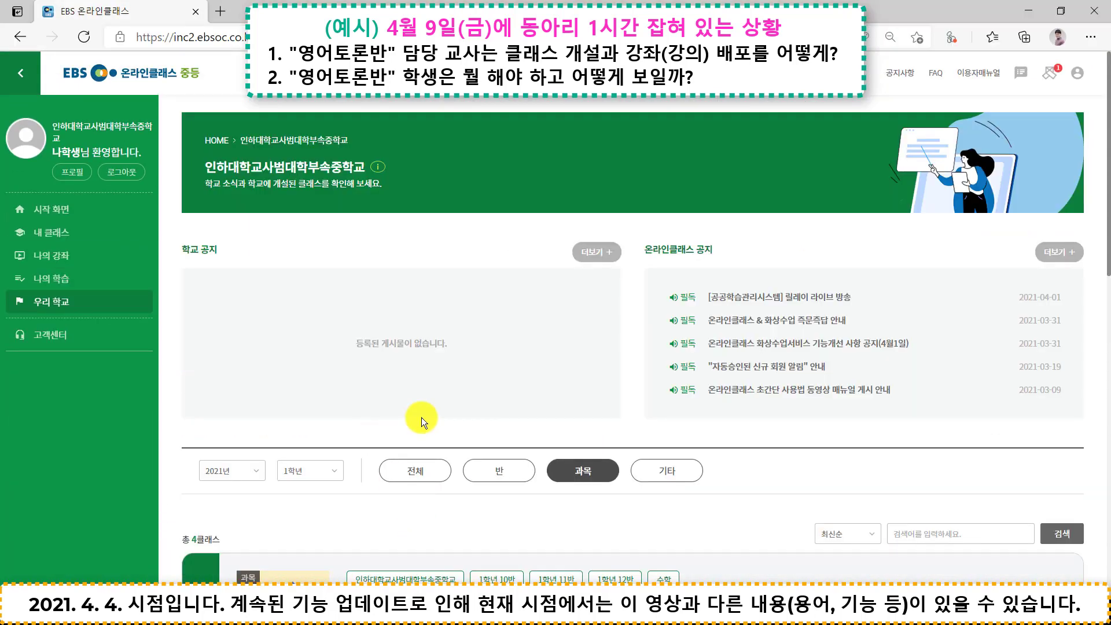
In the student's browser window, expand the weekly schedule, open the 영어토론반(4/9) course, and try to open its lecture
{"action": "left_click", "coordinate": [51, 209]}
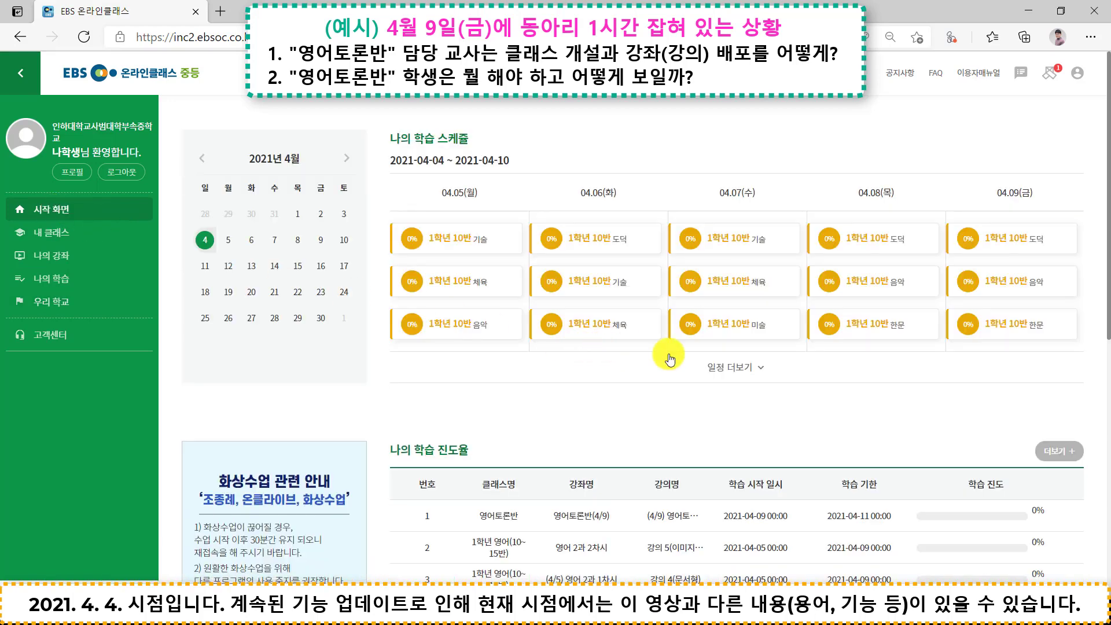
{"action": "left_click", "coordinate": [757, 371]}
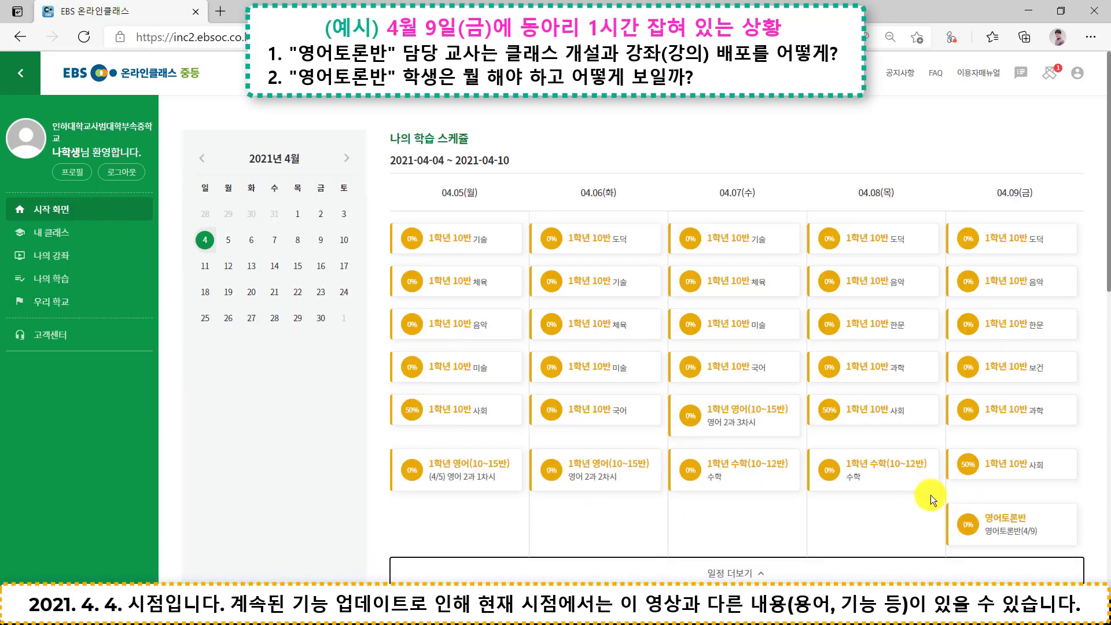
{"action": "left_click", "coordinate": [1018, 528]}
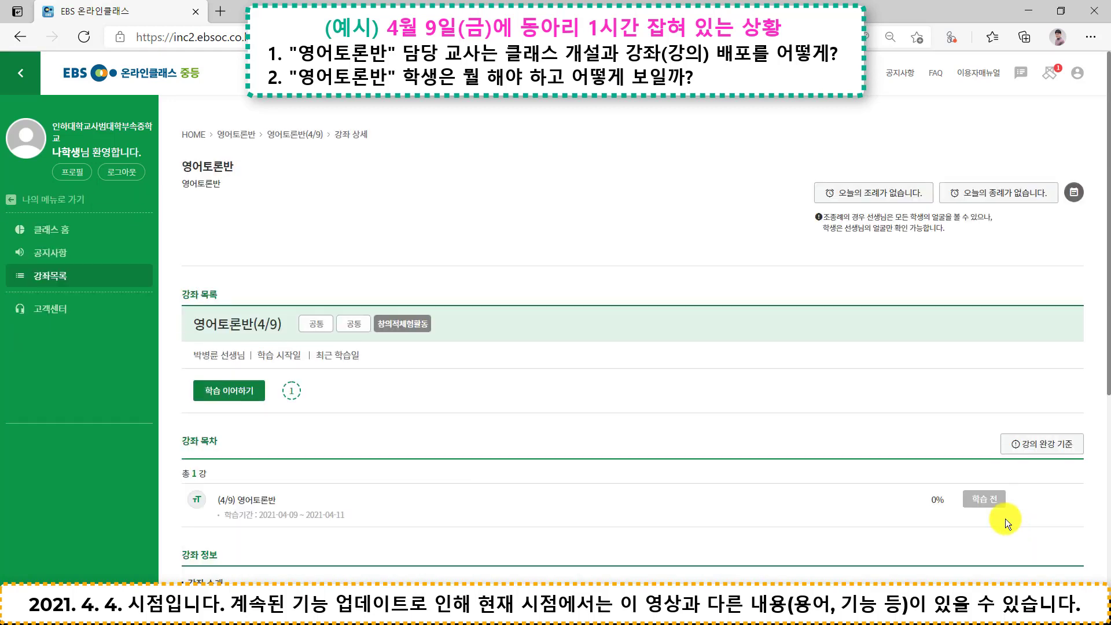
{"action": "left_click", "coordinate": [434, 483]}
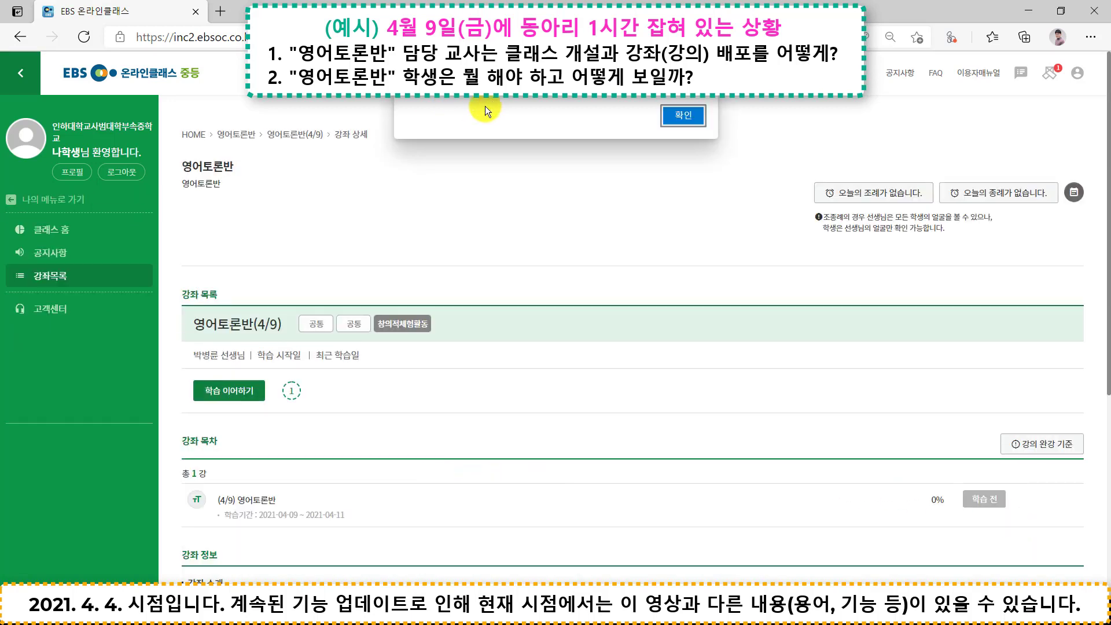
{"action": "left_click", "coordinate": [682, 116]}
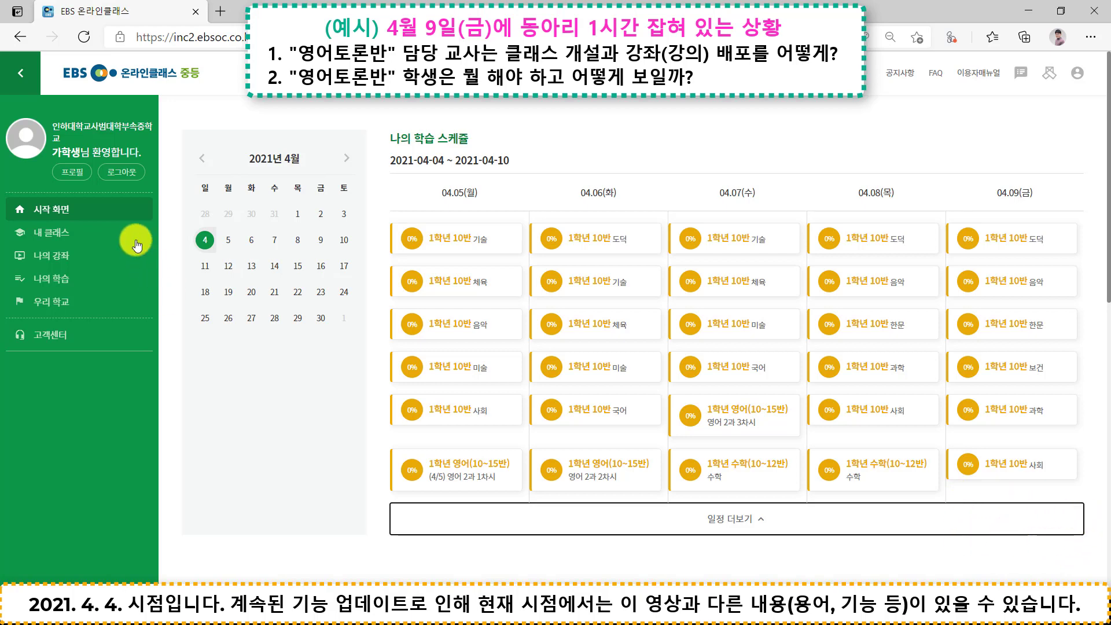
Log out of the student account, and in the teacher's browser window examine the class timetable for the week of April 9
{"action": "left_click", "coordinate": [129, 174]}
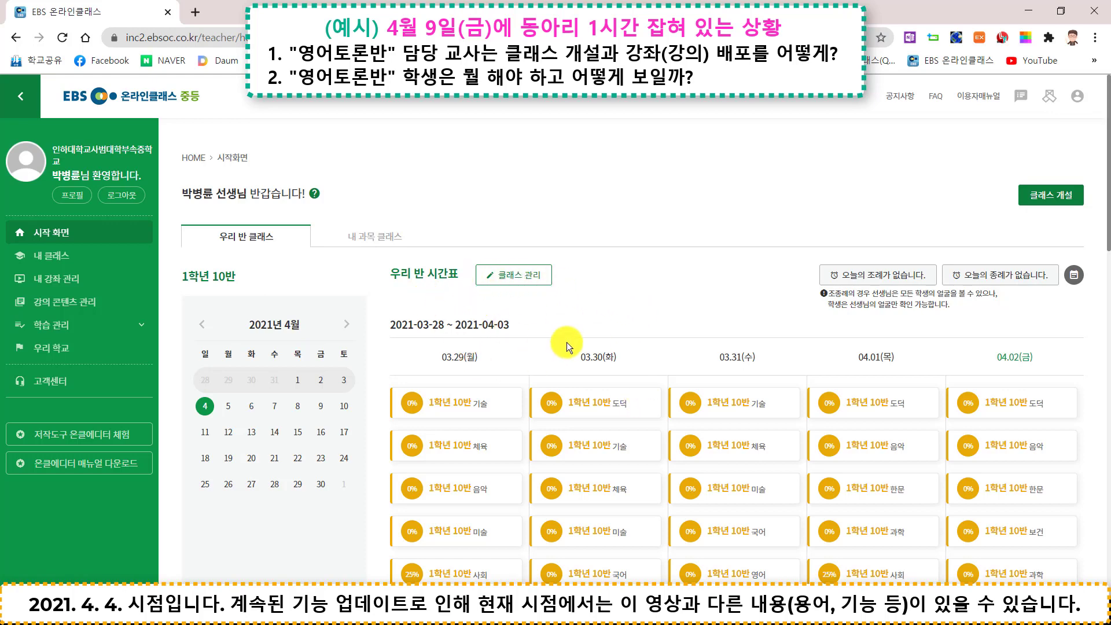
{"action": "scroll", "coordinate": [567, 342], "scroll_direction": "down", "scroll_amount": 4}
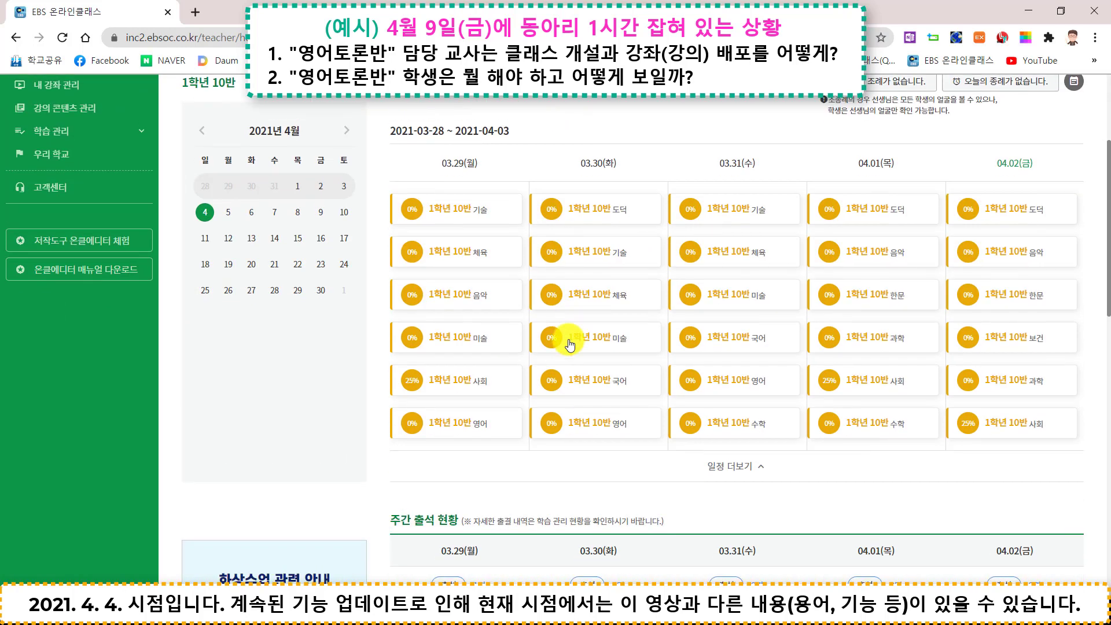
{"action": "scroll", "coordinate": [435, 247], "scroll_direction": "up", "scroll_amount": 1}
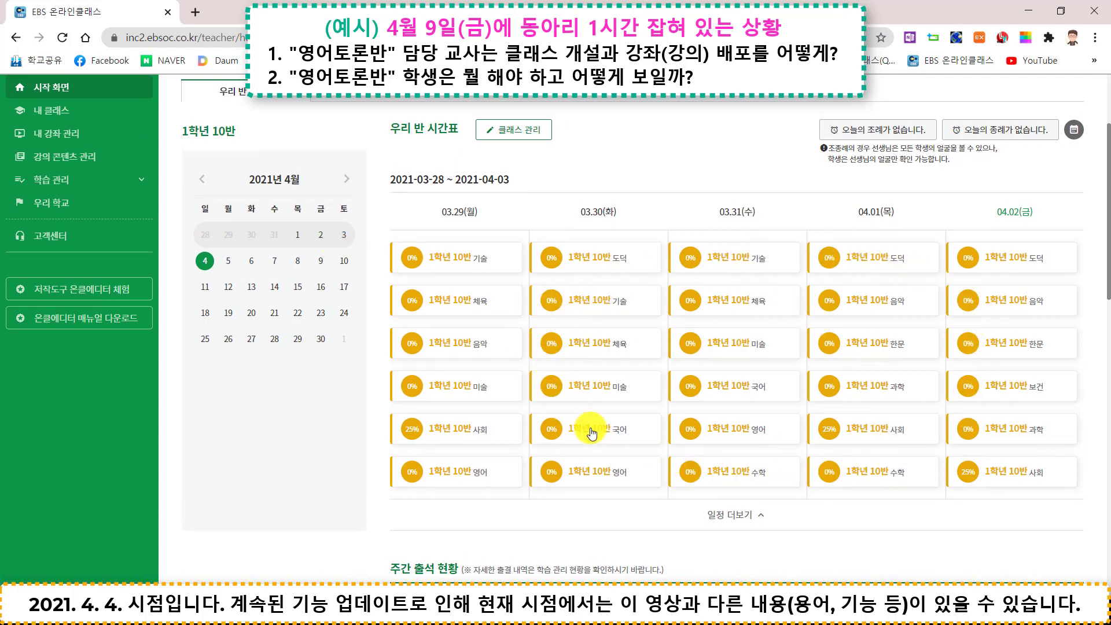
{"action": "left_click", "coordinate": [319, 267]}
{"action": "scroll", "coordinate": [757, 433], "scroll_direction": "down", "scroll_amount": 2}
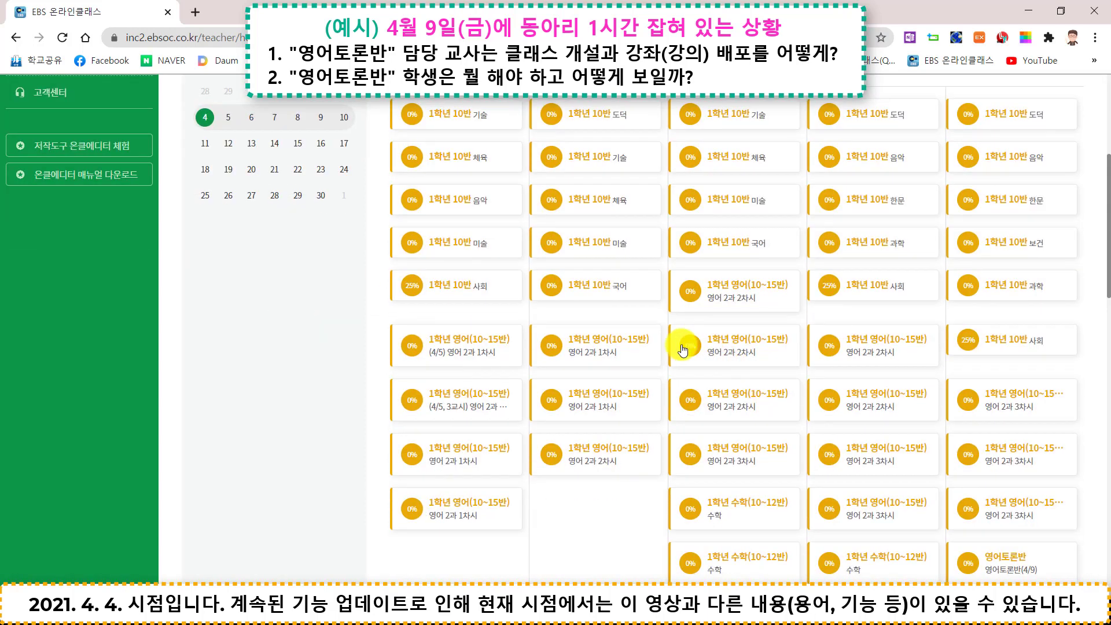
{"action": "scroll", "coordinate": [811, 486], "scroll_direction": "down", "scroll_amount": 2}
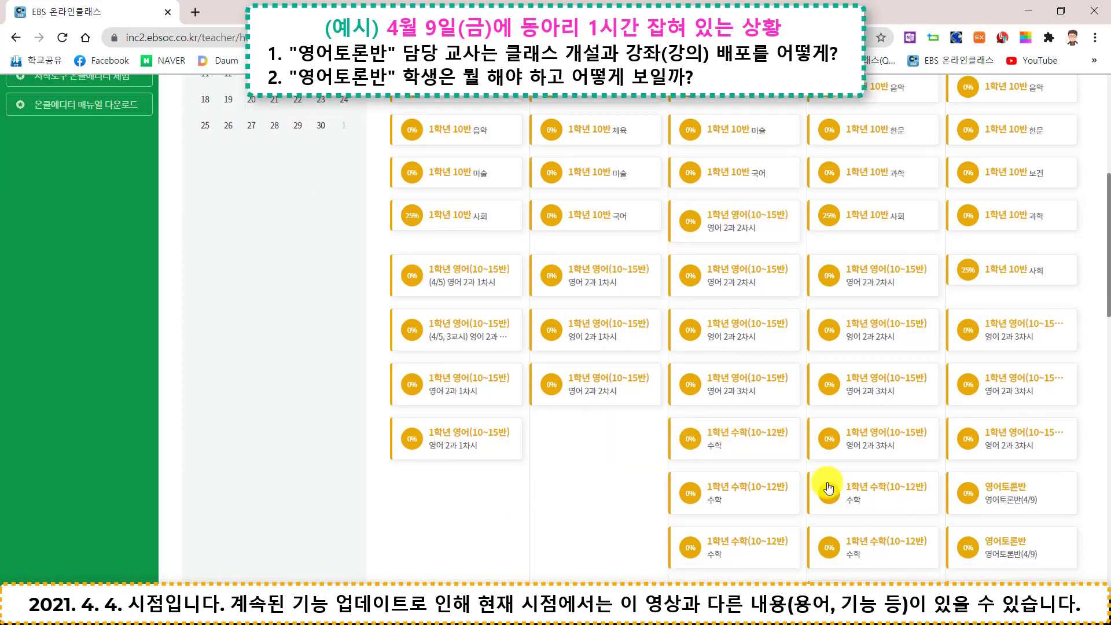
Draw two red boxes in the empty space of the 04.06(화) timetable column, label them A and B, and add a check mark to each
{"action": "scroll", "coordinate": [950, 530], "scroll_direction": "down", "scroll_amount": 1}
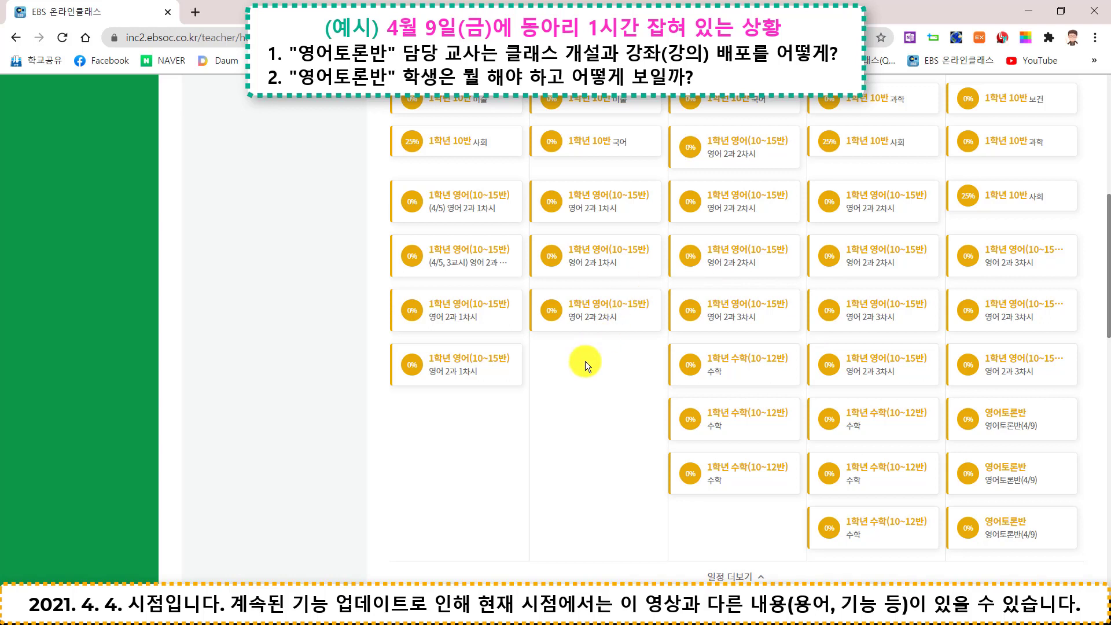
{"action": "left_click_drag", "start_coordinate": [537, 346], "coordinate": [661, 385]}
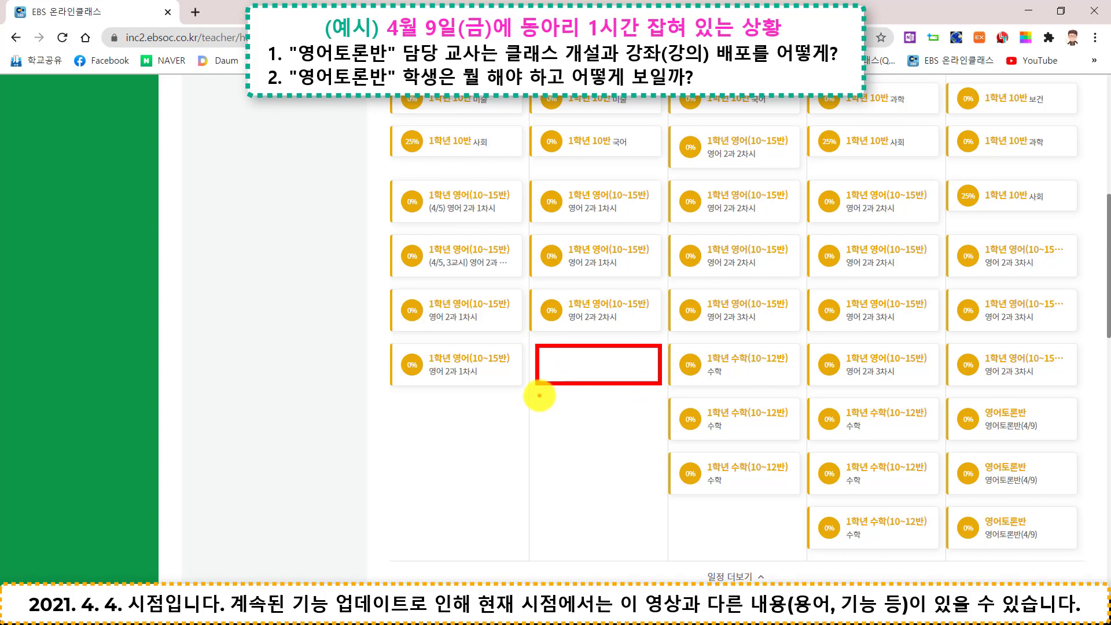
{"action": "left_click_drag", "start_coordinate": [539, 395], "coordinate": [661, 433]}
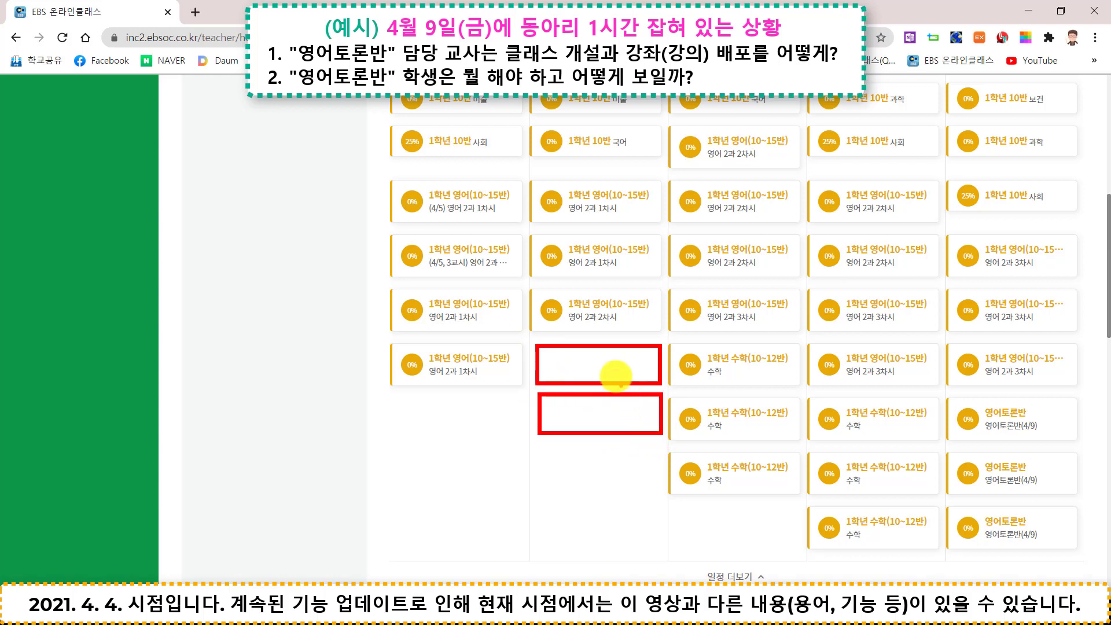
{"action": "left_click_drag", "start_coordinate": [598, 363], "coordinate": [605, 369]}
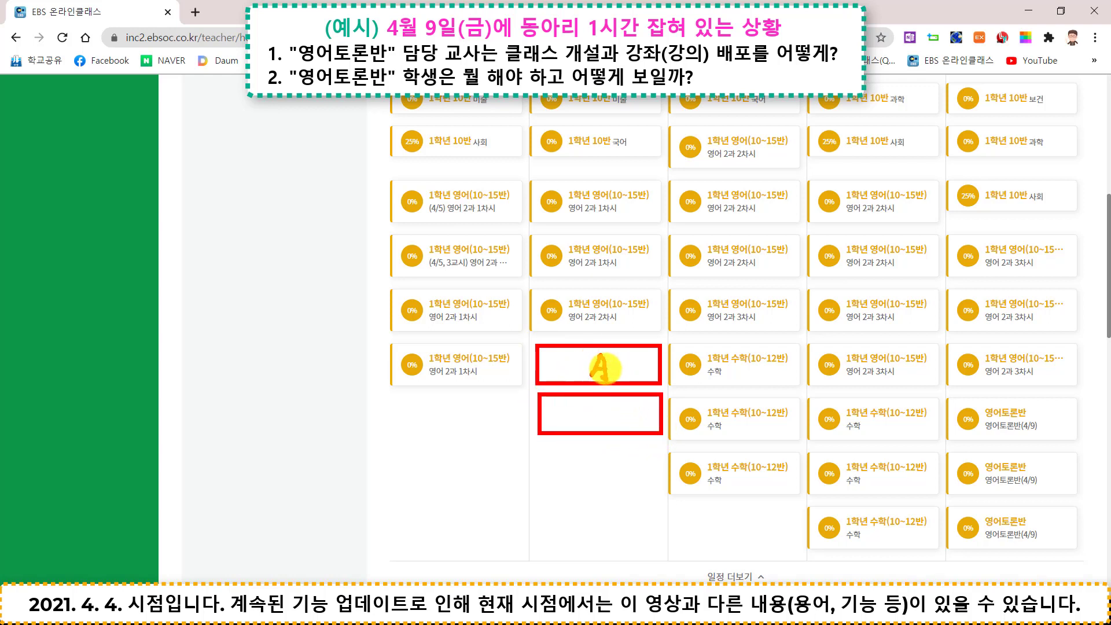
{"action": "mouse_move", "coordinate": [589, 411]}
{"action": "left_mouse_down"}
{"action": "mouse_move", "coordinate": [606, 428]}
{"action": "mouse_move", "coordinate": [596, 437]}
{"action": "left_mouse_up"}
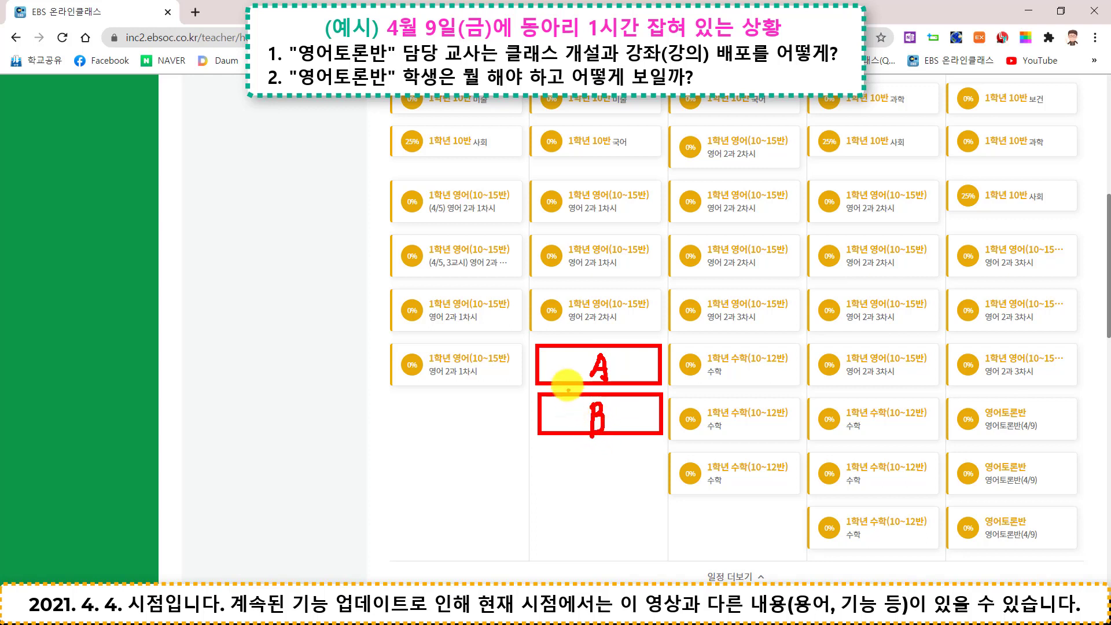
{"action": "left_click_drag", "start_coordinate": [548, 333], "coordinate": [568, 332]}
{"action": "left_click_drag", "start_coordinate": [553, 387], "coordinate": [573, 386]}
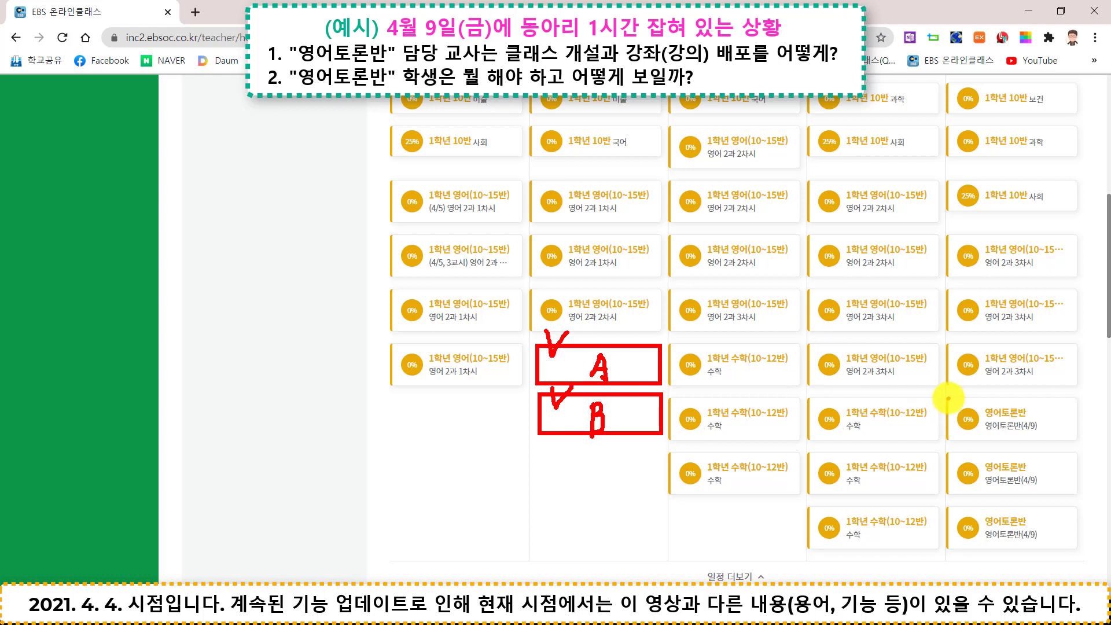
Outline the three 영어토론반 entries under 04.09(금) in red, number them 1 to 3, box the 1, and clear all screen annotations
{"action": "left_click_drag", "start_coordinate": [950, 398], "coordinate": [1065, 551]}
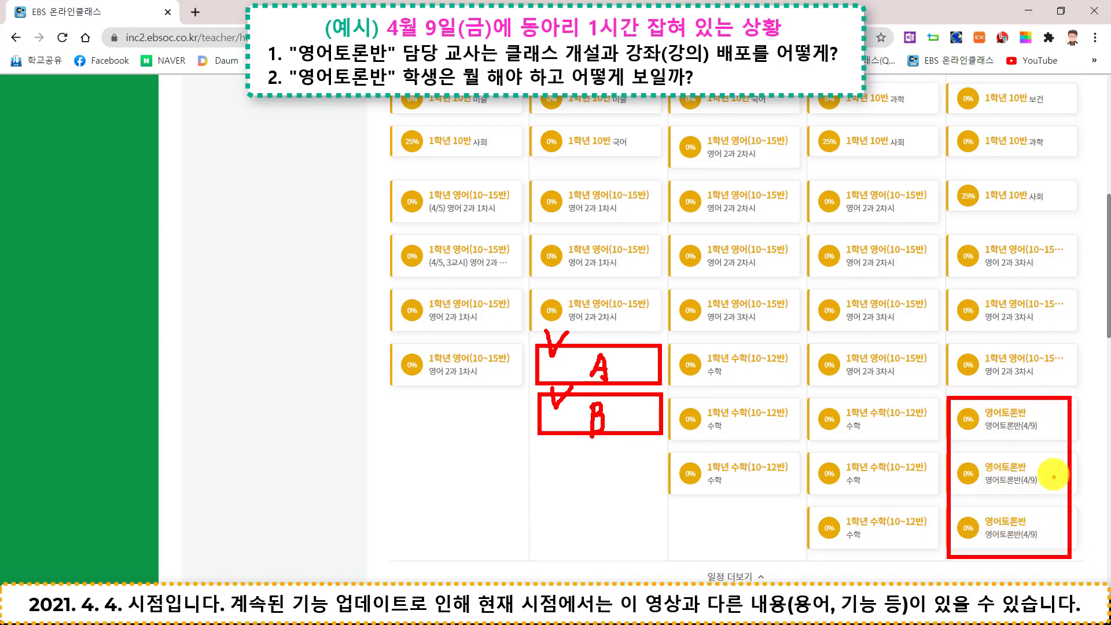
{"action": "left_click_drag", "start_coordinate": [1045, 411], "coordinate": [1041, 539]}
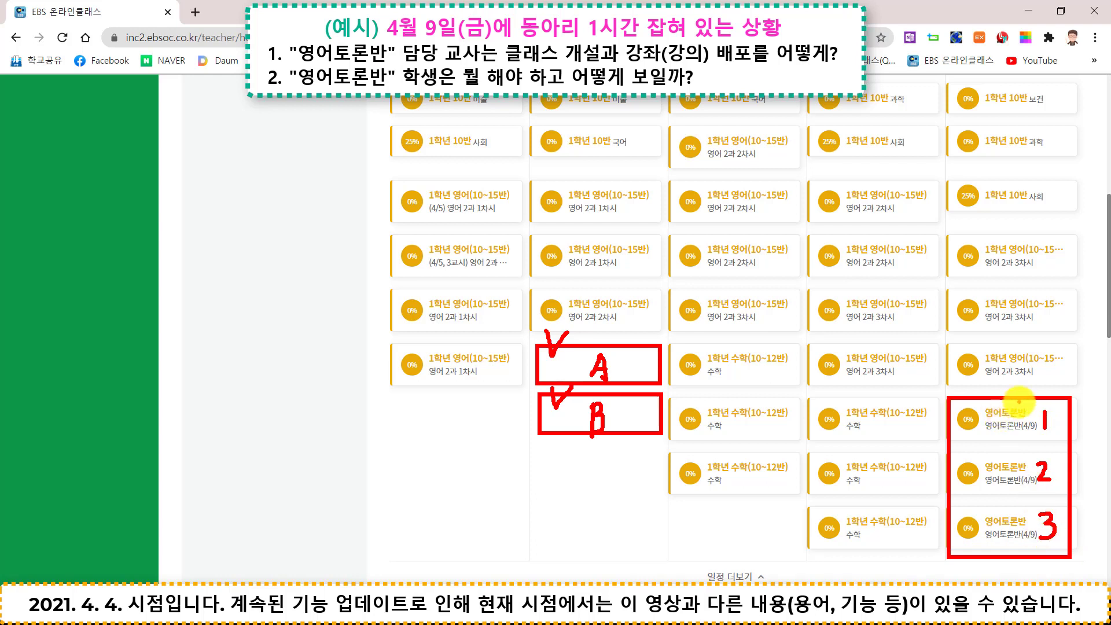
{"action": "left_click_drag", "start_coordinate": [1019, 401], "coordinate": [1057, 438]}
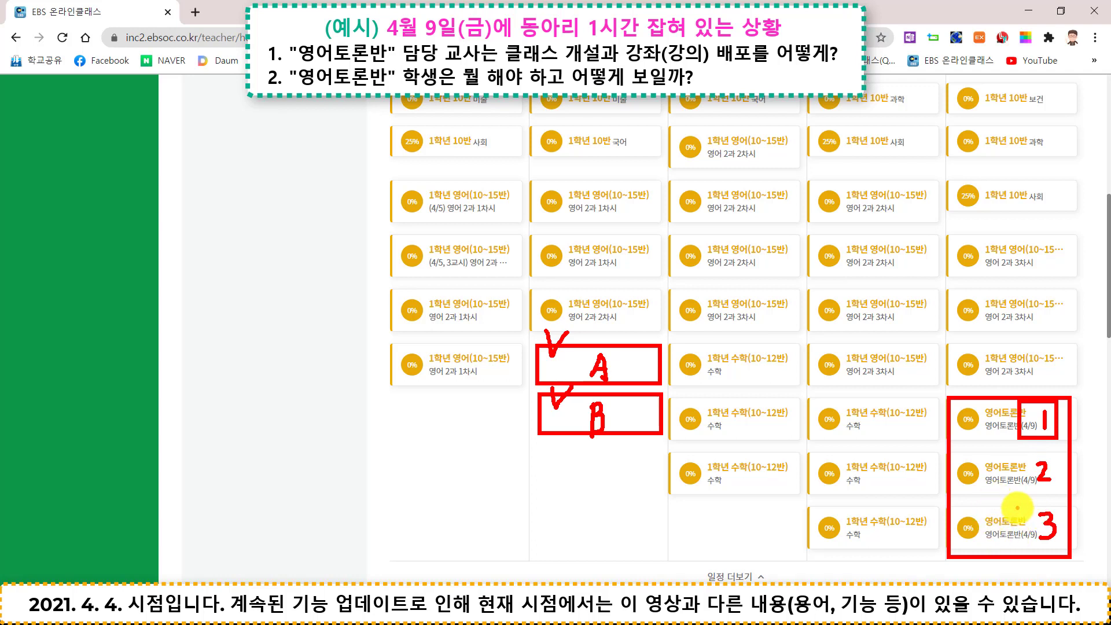
{"action": "key", "text": "Escape"}
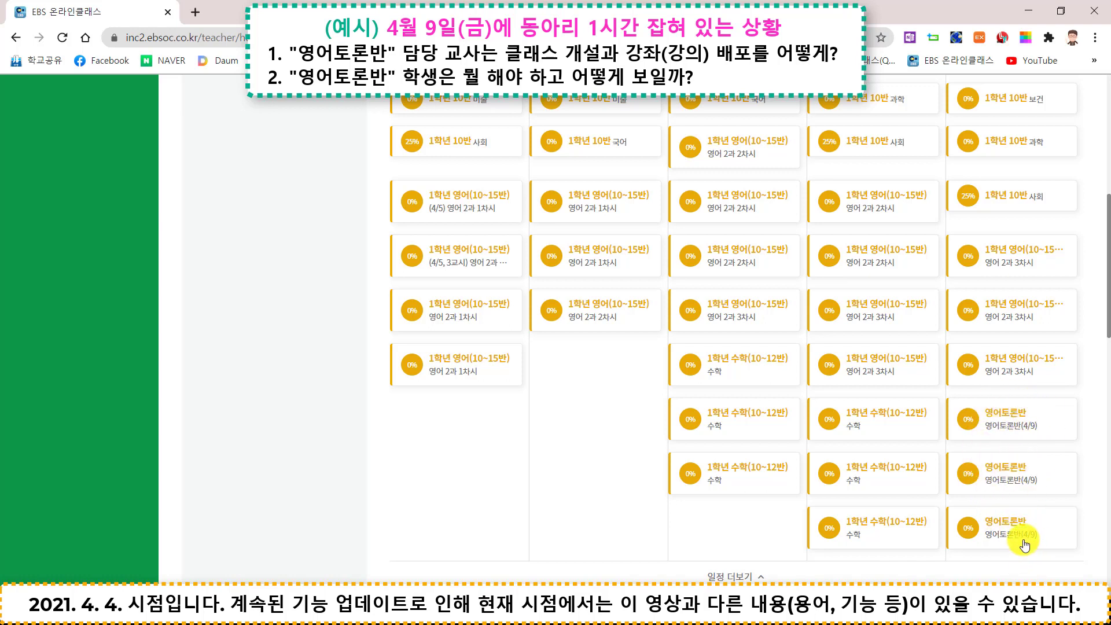
Review the homeroom class timetable for 2021-04-04 ~ 2021-04-10, the 영어토론반 entries on 04.09(금), and the weekly attendance section
{"action": "scroll", "coordinate": [748, 317], "scroll_direction": "up", "scroll_amount": 8}
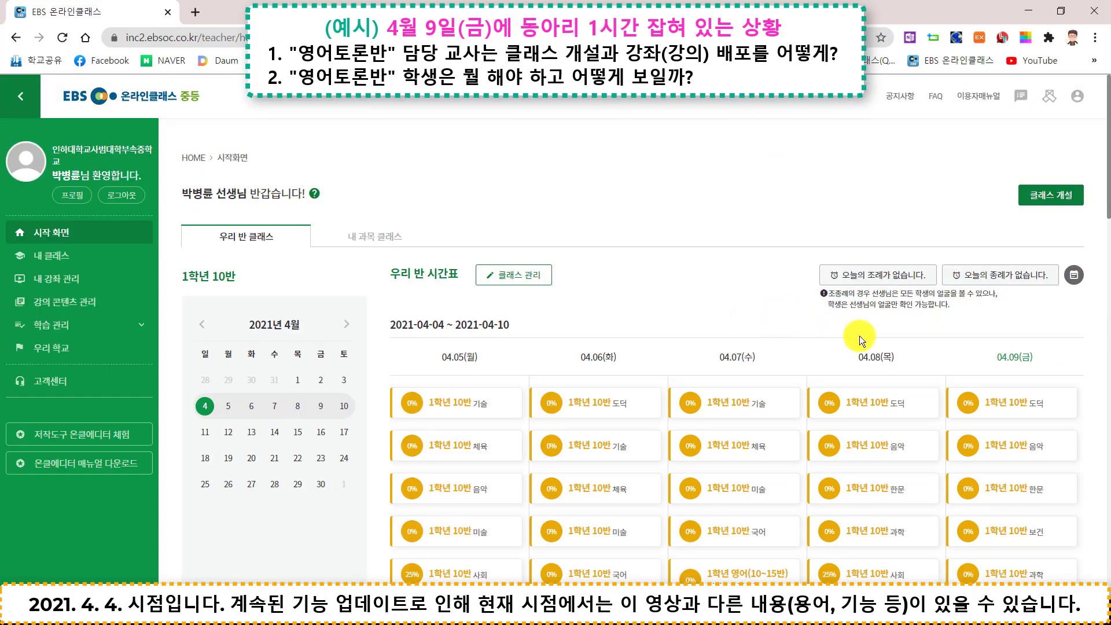
{"action": "scroll", "coordinate": [1048, 353], "scroll_direction": "down", "scroll_amount": 4}
{"action": "scroll", "coordinate": [1047, 350], "scroll_direction": "down", "scroll_amount": 1}
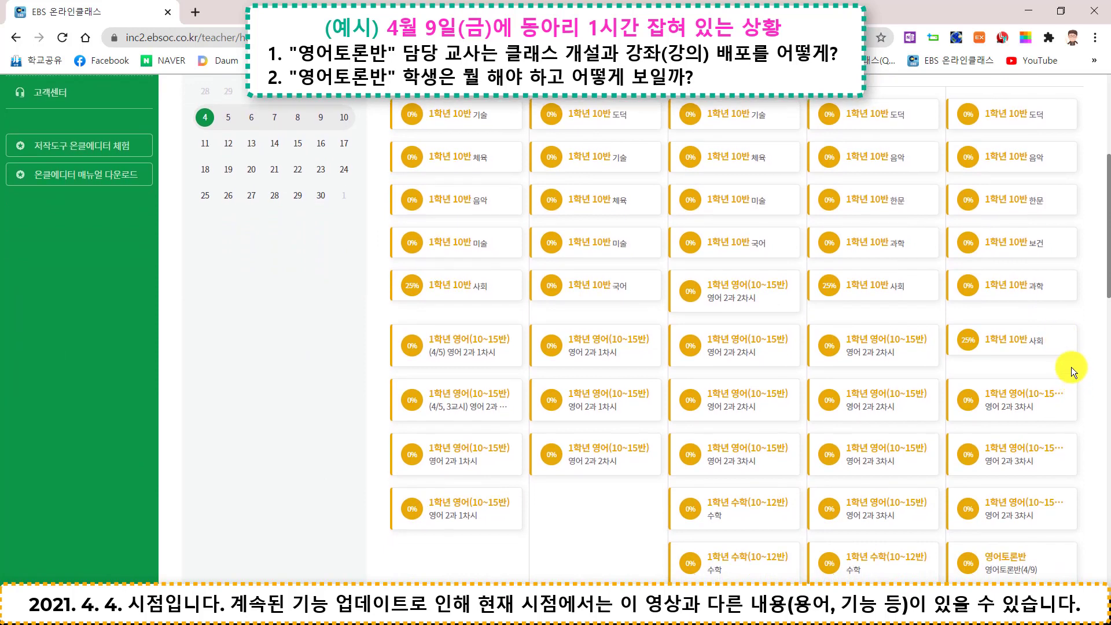
{"action": "scroll", "coordinate": [1028, 399], "scroll_direction": "down", "scroll_amount": 3}
{"action": "scroll", "coordinate": [1027, 409], "scroll_direction": "down", "scroll_amount": 6}
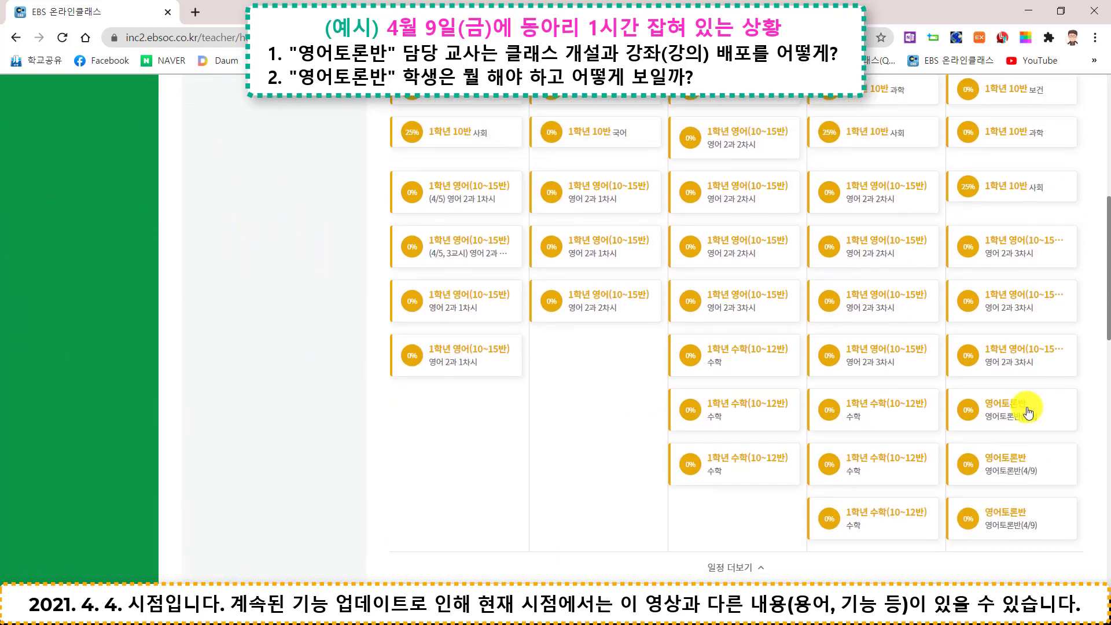
{"action": "scroll", "coordinate": [1029, 412], "scroll_direction": "up", "scroll_amount": 15}
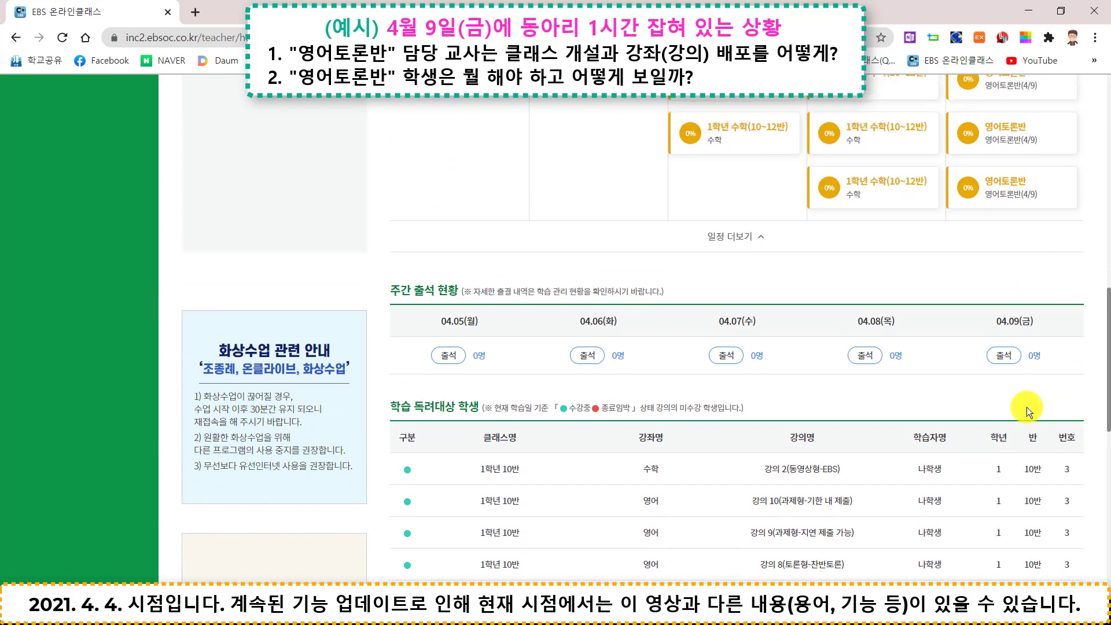